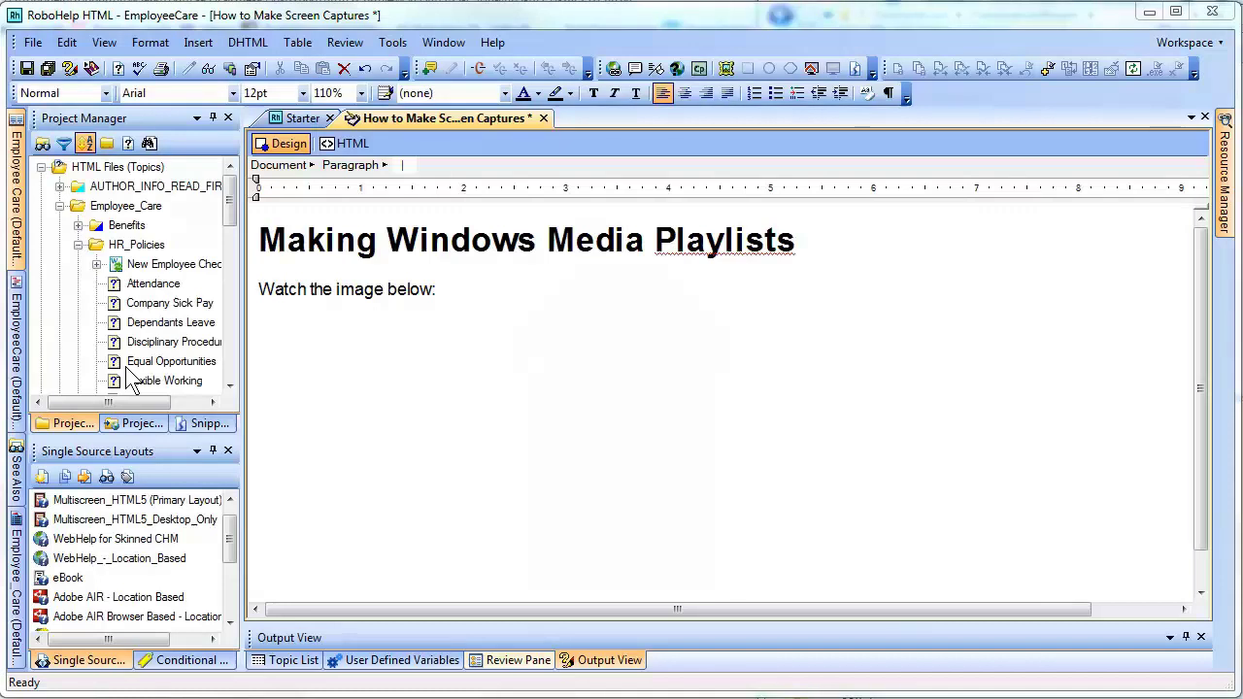
Italicize the word "image" in the sentence below the heading and place the cursor on the line under it
double_click(452, 247)
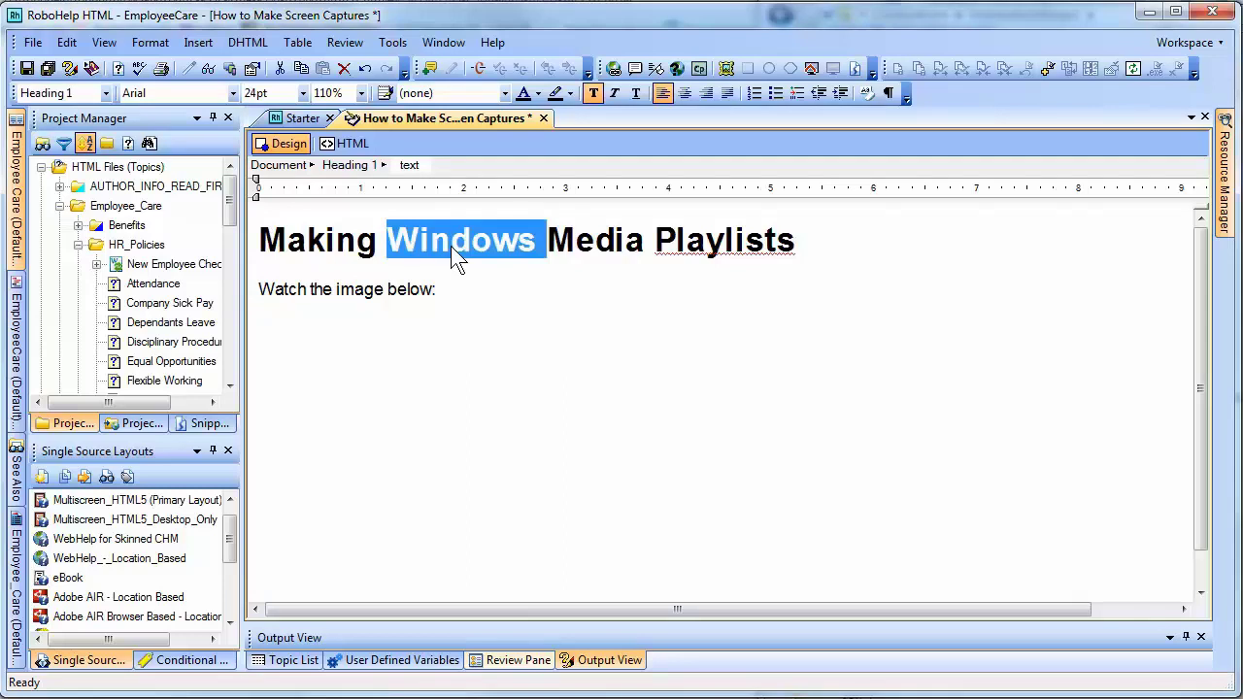
double_click(369, 288)
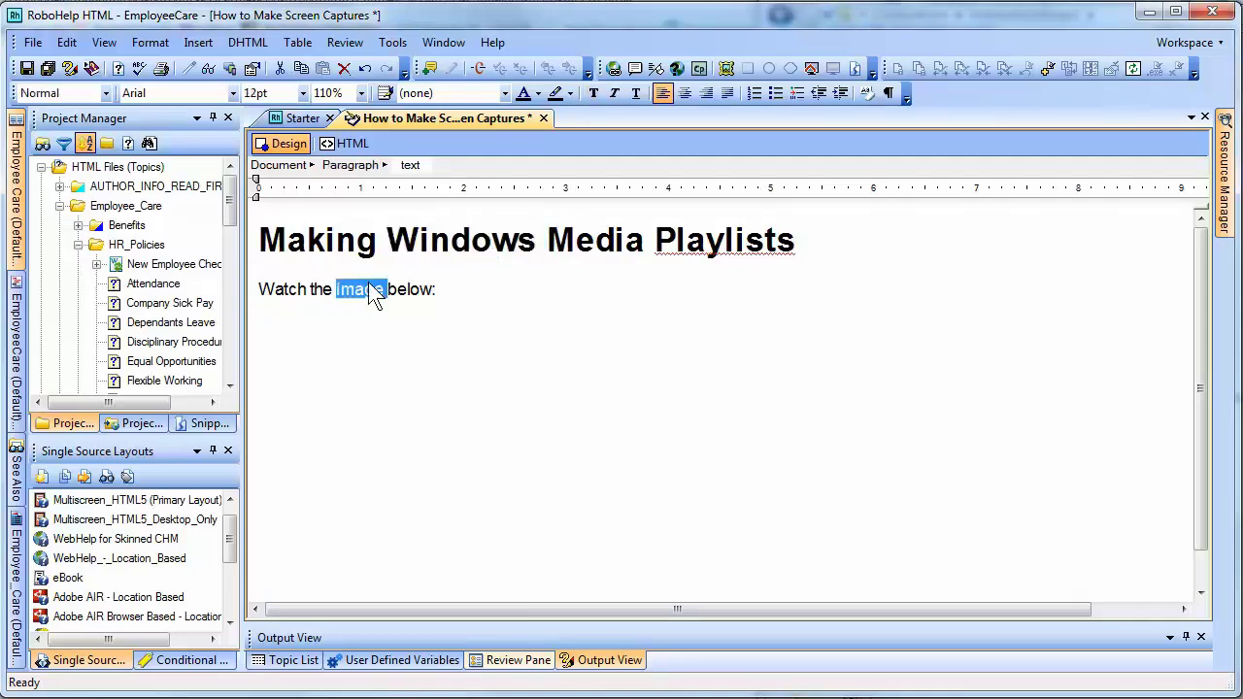
left_click(615, 94)
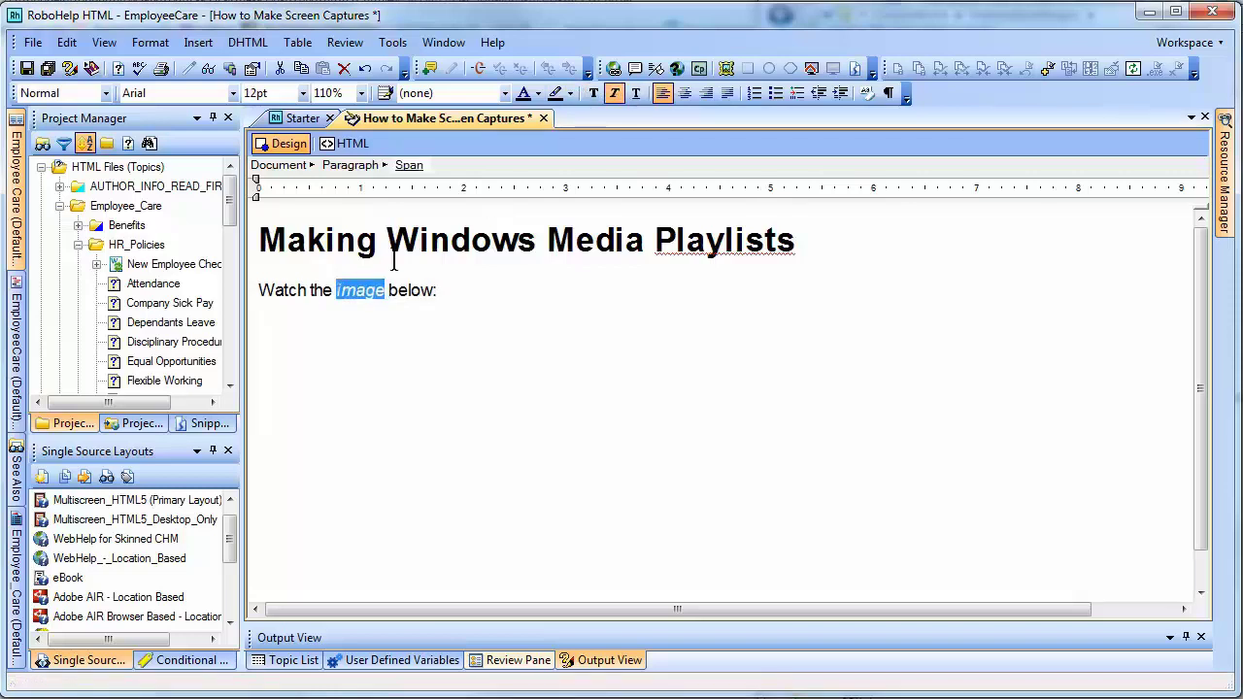
left_click(408, 319)
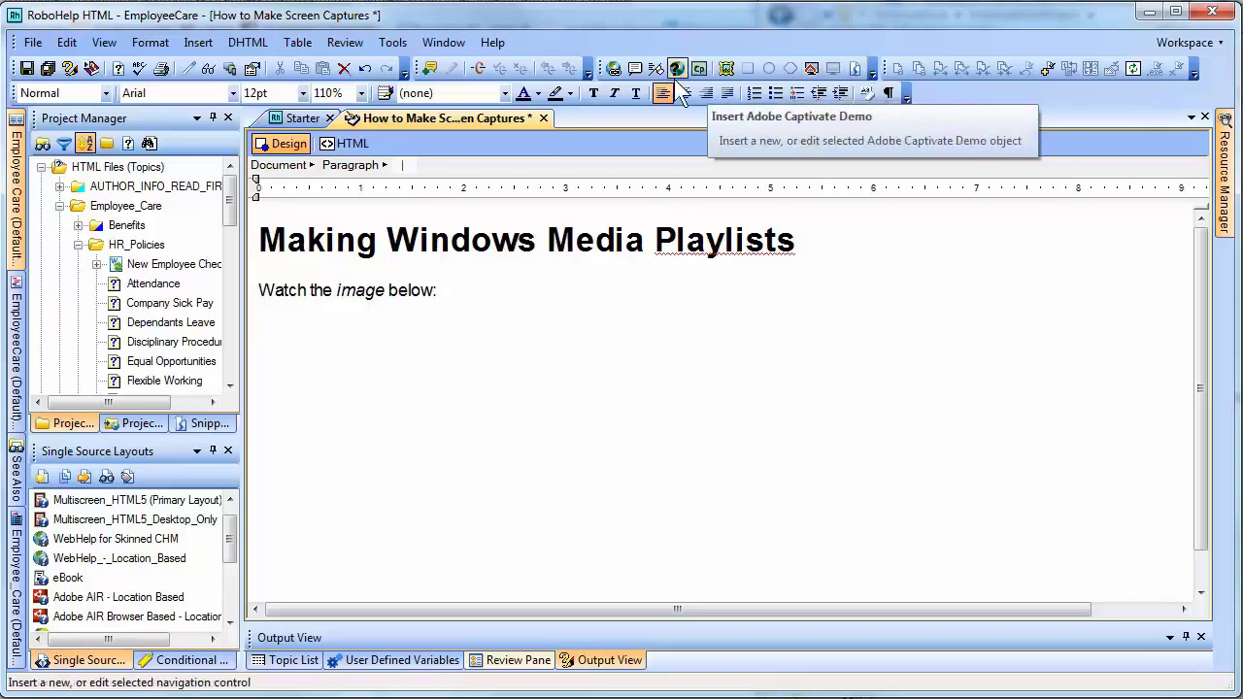
Hide the Objects toolbar and display it again
left_click(104, 41)
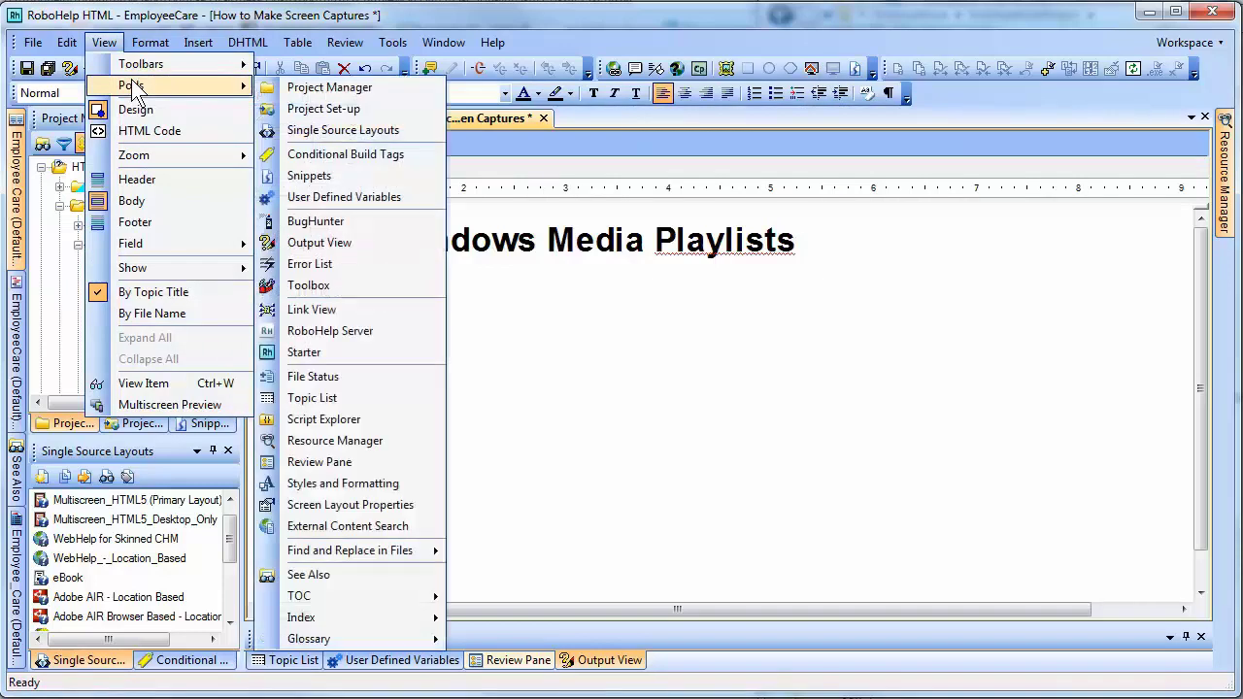
mouse_move(141, 68)
left_click(294, 130)
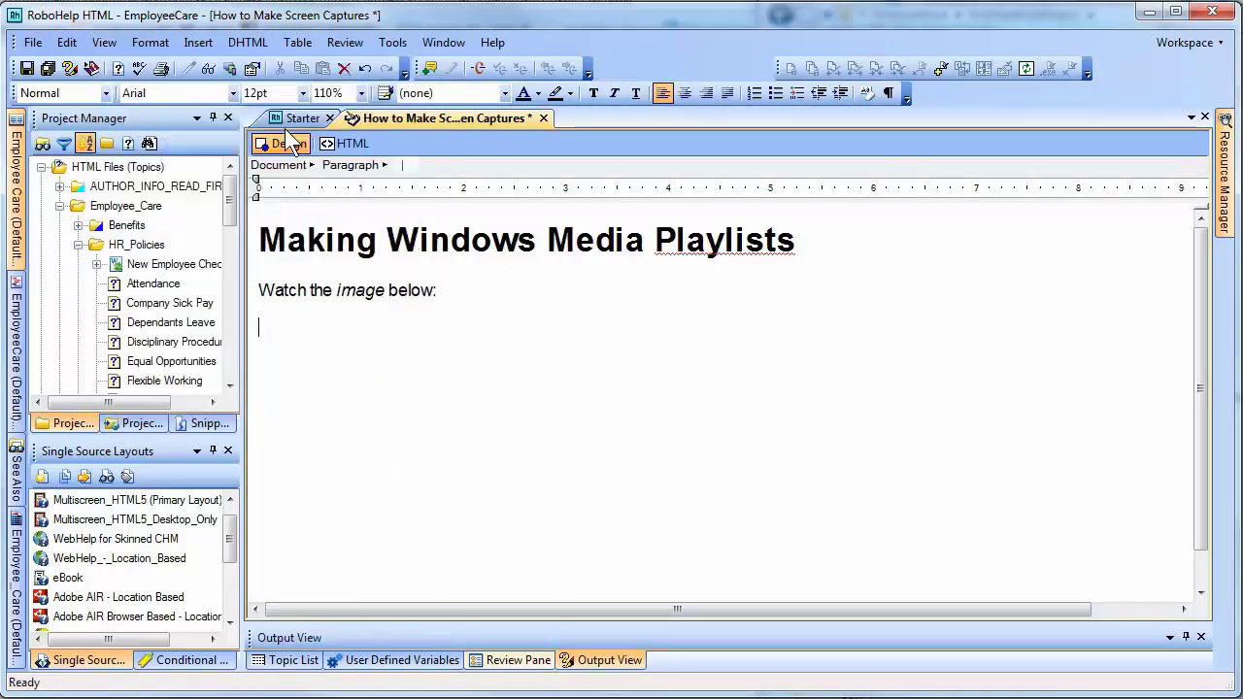
left_click(103, 42)
mouse_move(140, 64)
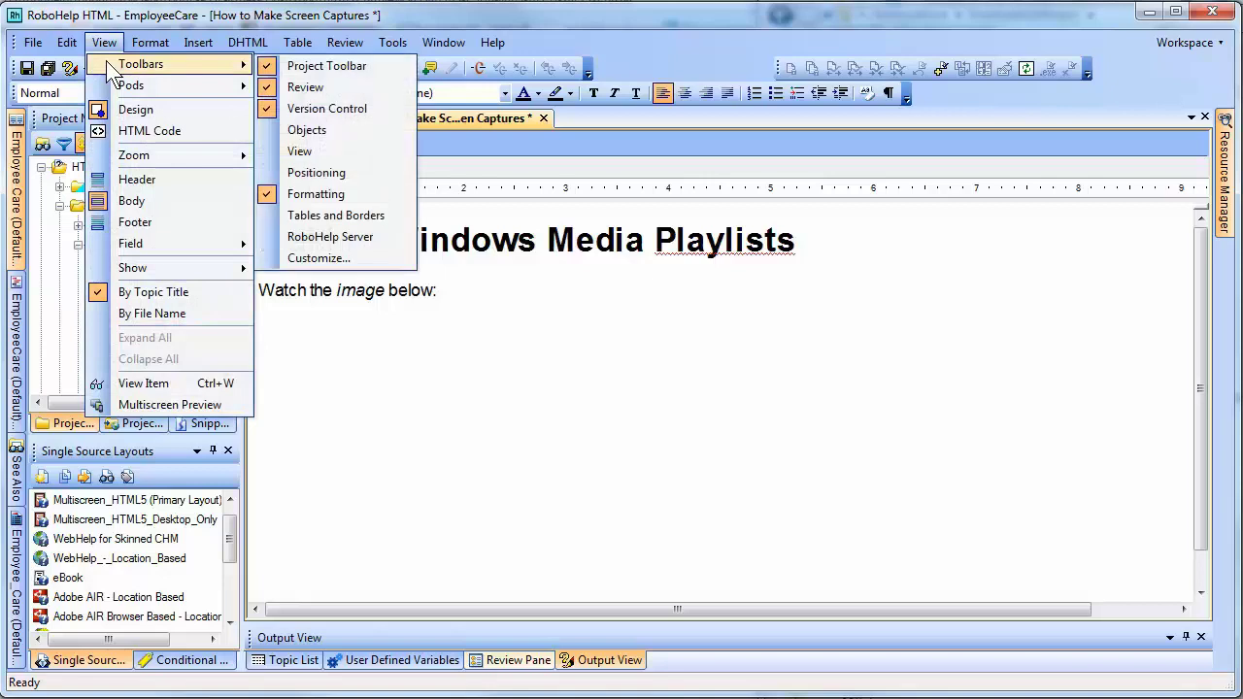
left_click(316, 131)
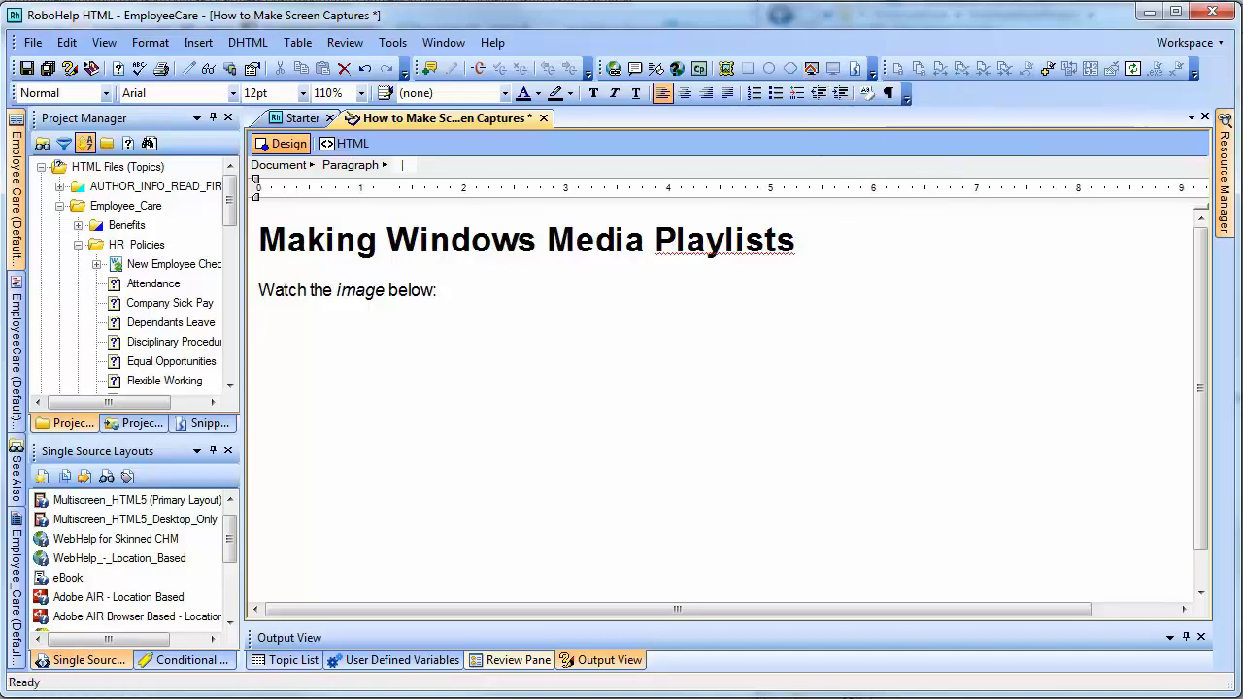
With Windows Media Player open behind the topic, start a new screen capture named Windows Media Playlist in JPEG format
key("alt+Tab")
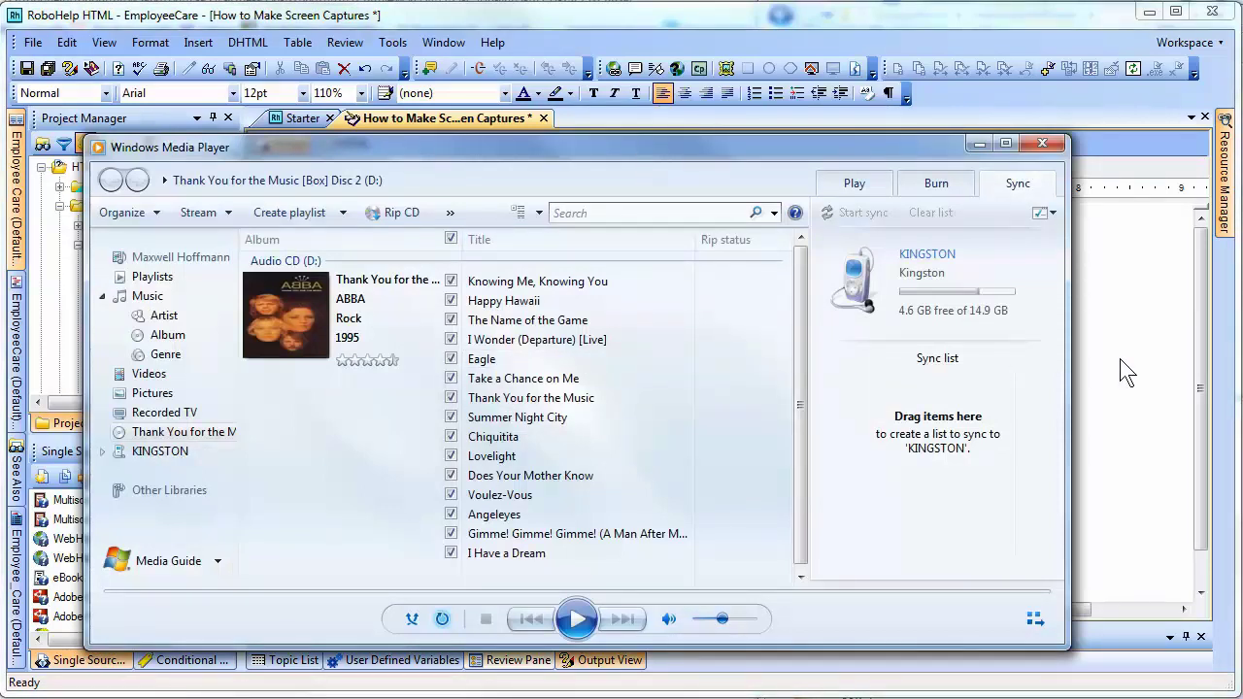
left_click(1146, 375)
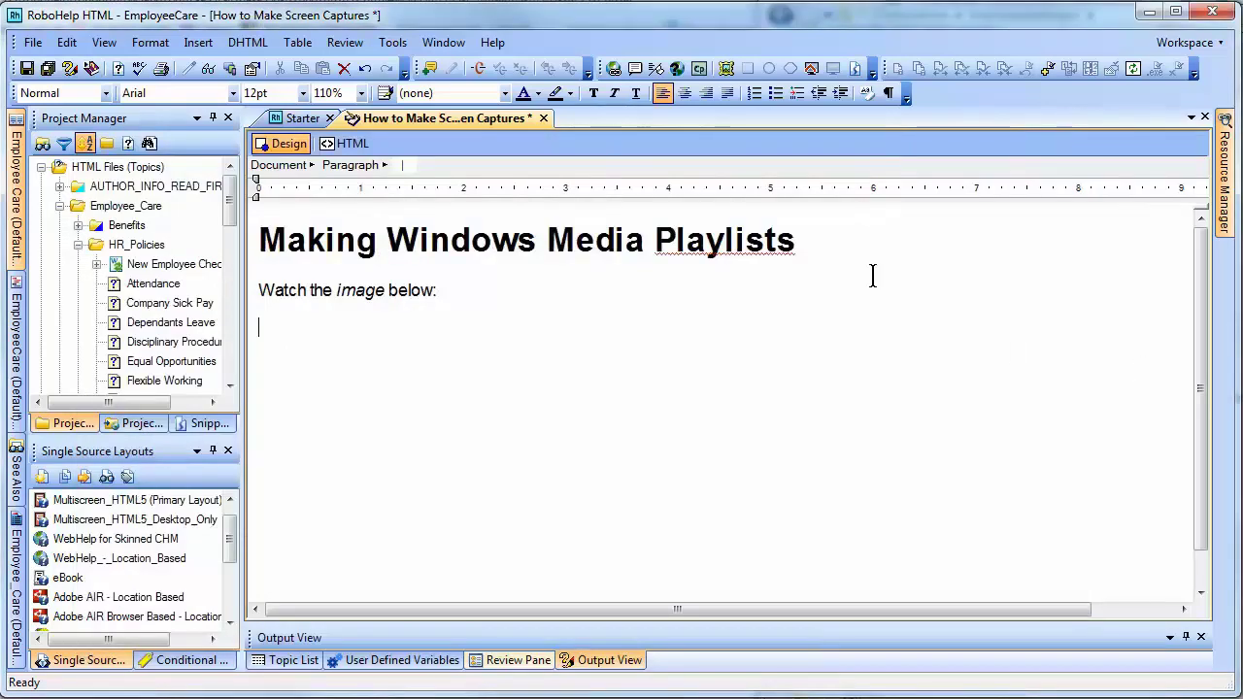
left_click(812, 70)
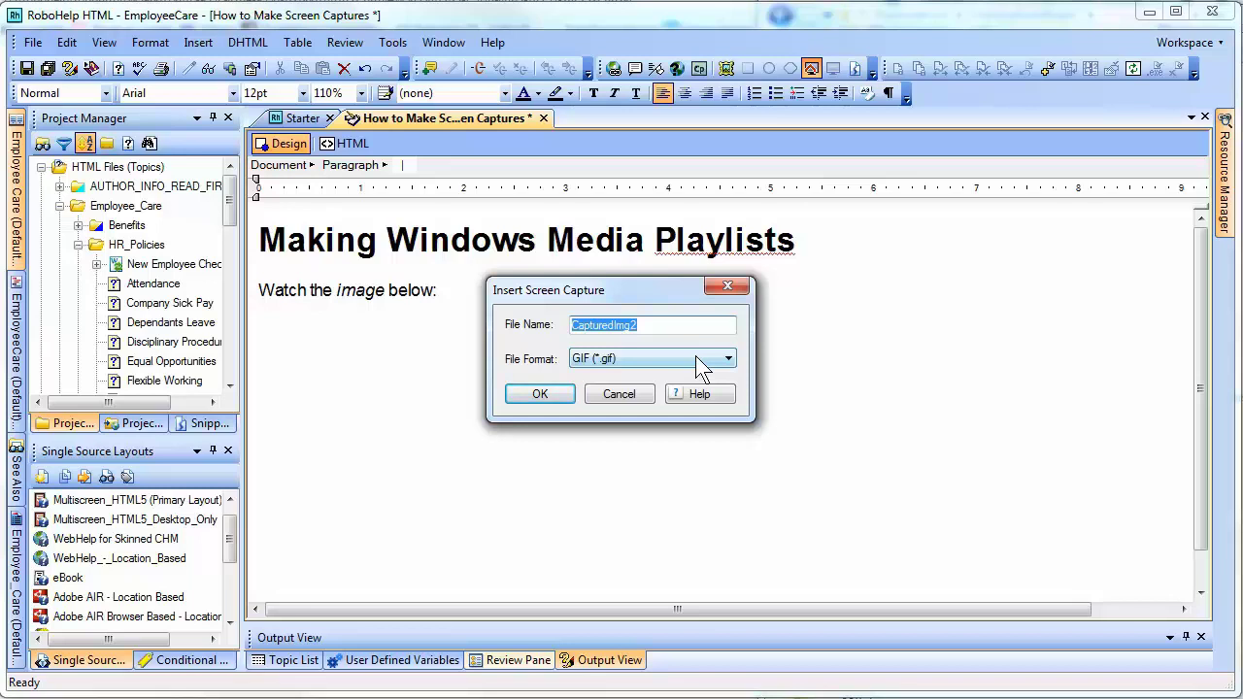
type("W")
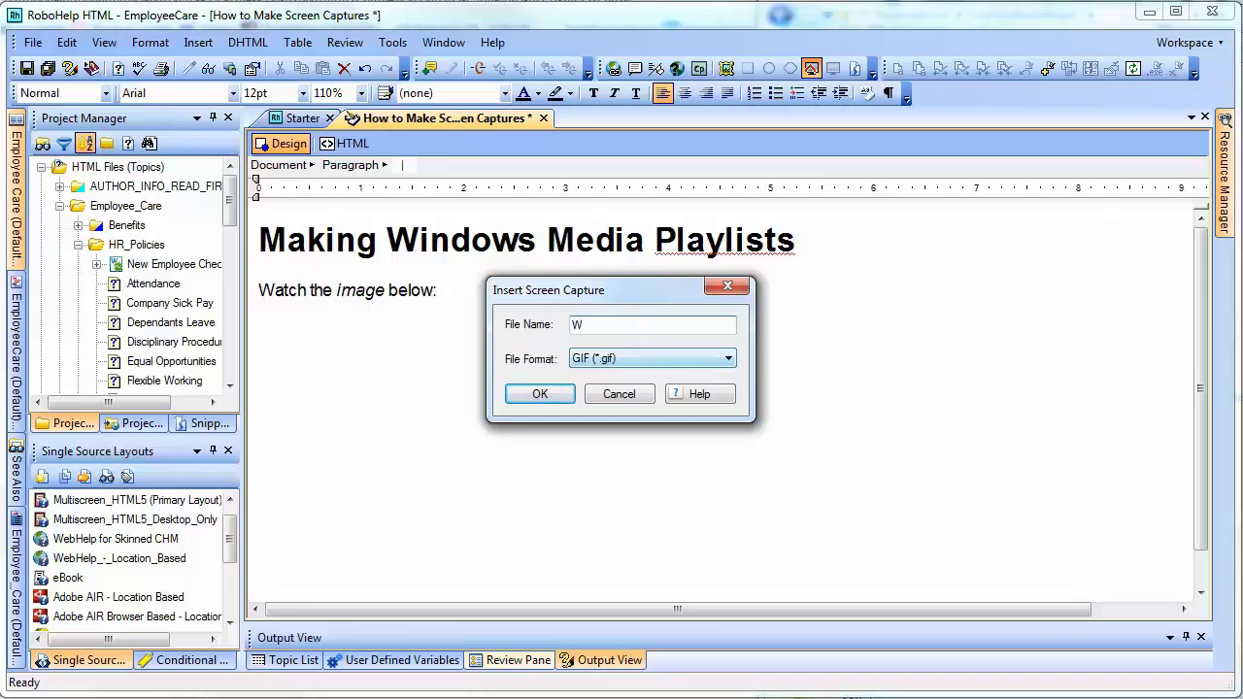
type("indows Media Playlist")
left_click(641, 365)
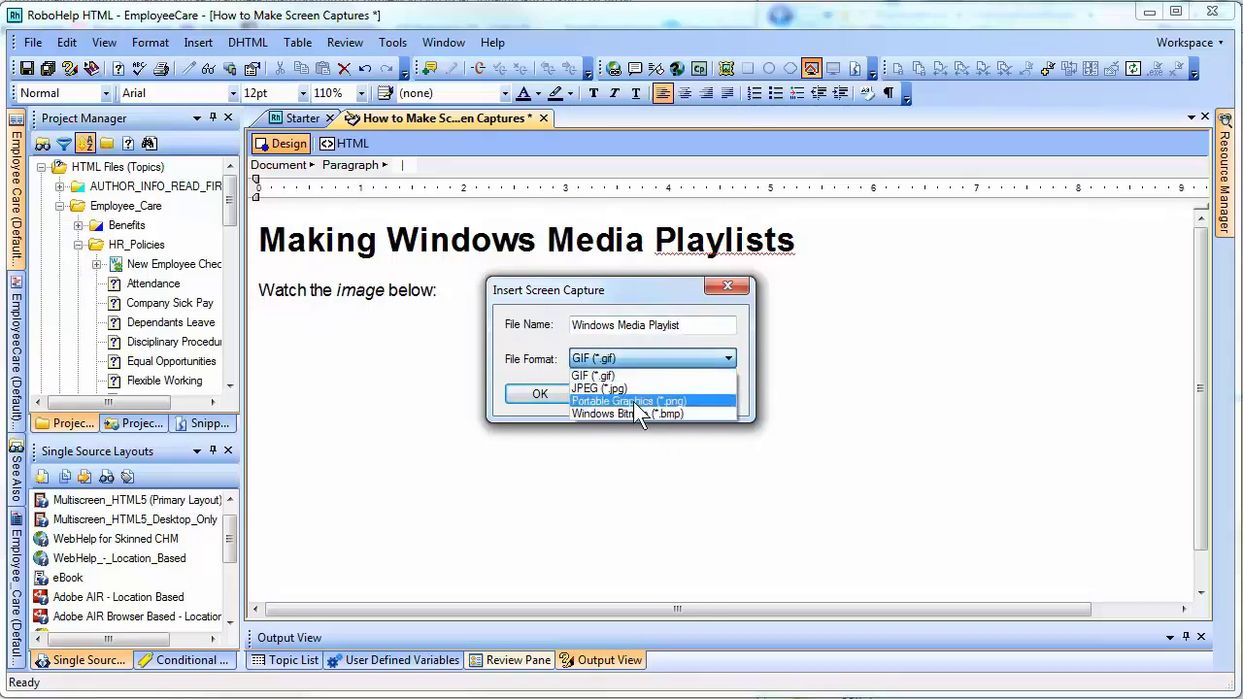
left_click(632, 388)
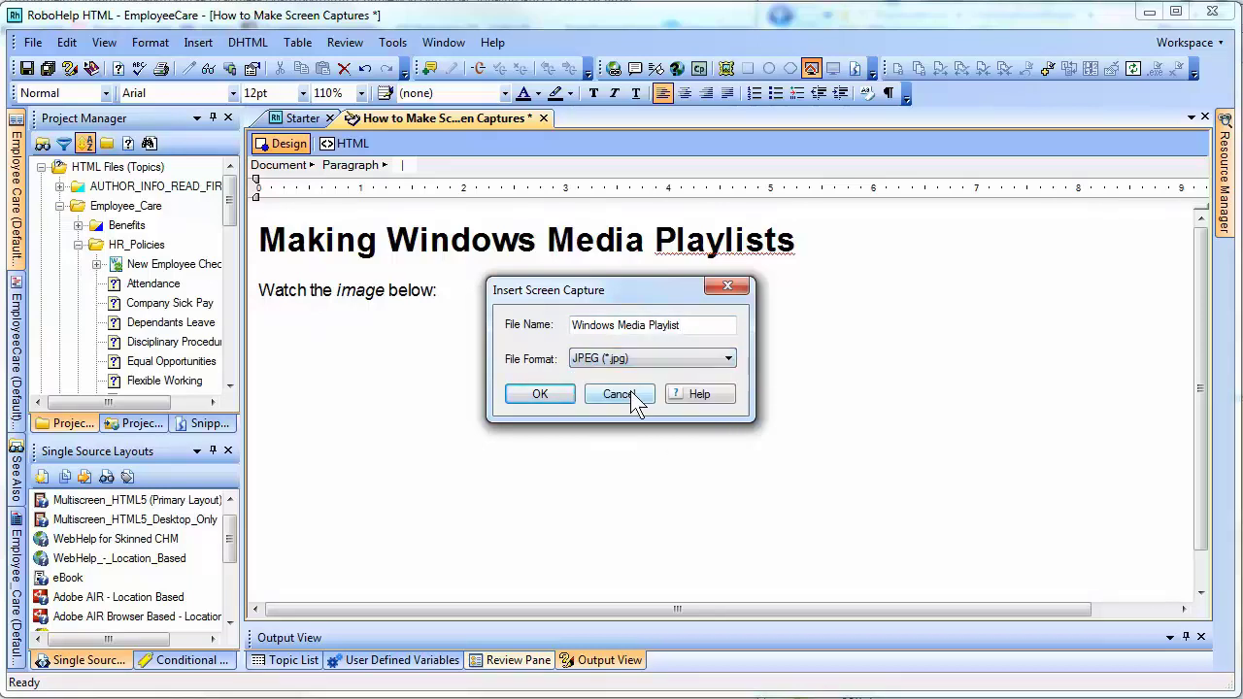
left_click(540, 394)
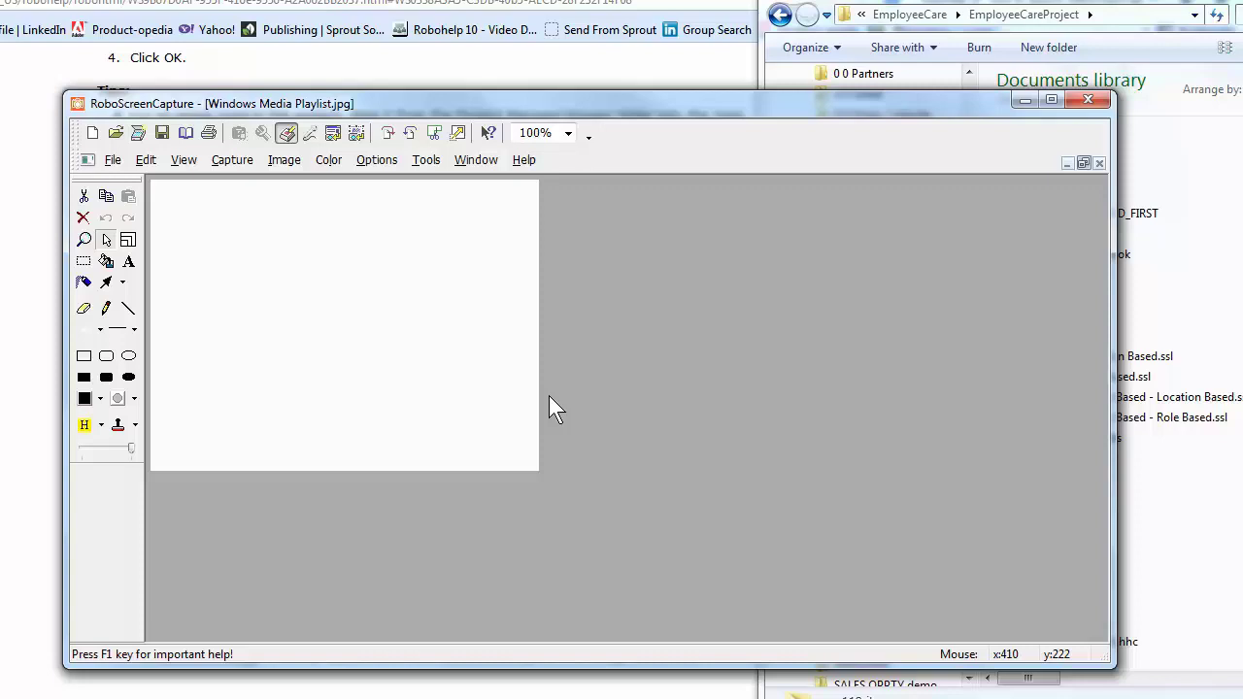
Capture a region of about 518 × 277 pixels of the Windows Media Player window, covering the album and tracks down to Lovelight
left_click(230, 164)
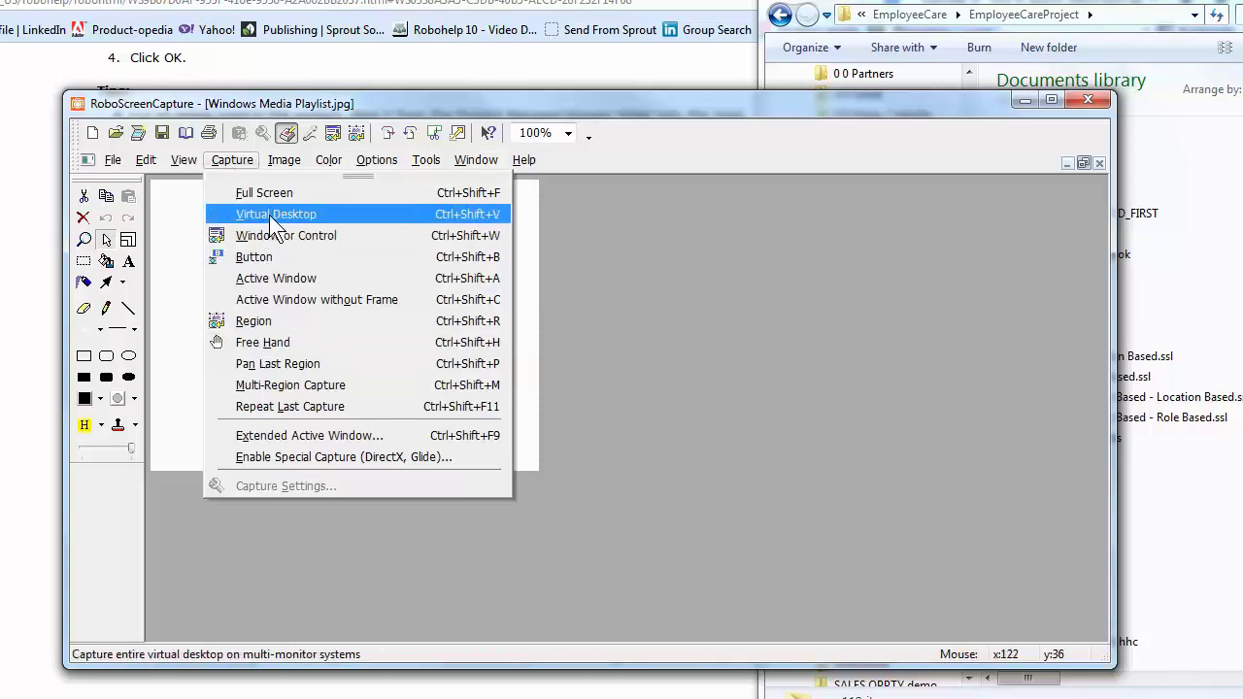
left_click(273, 328)
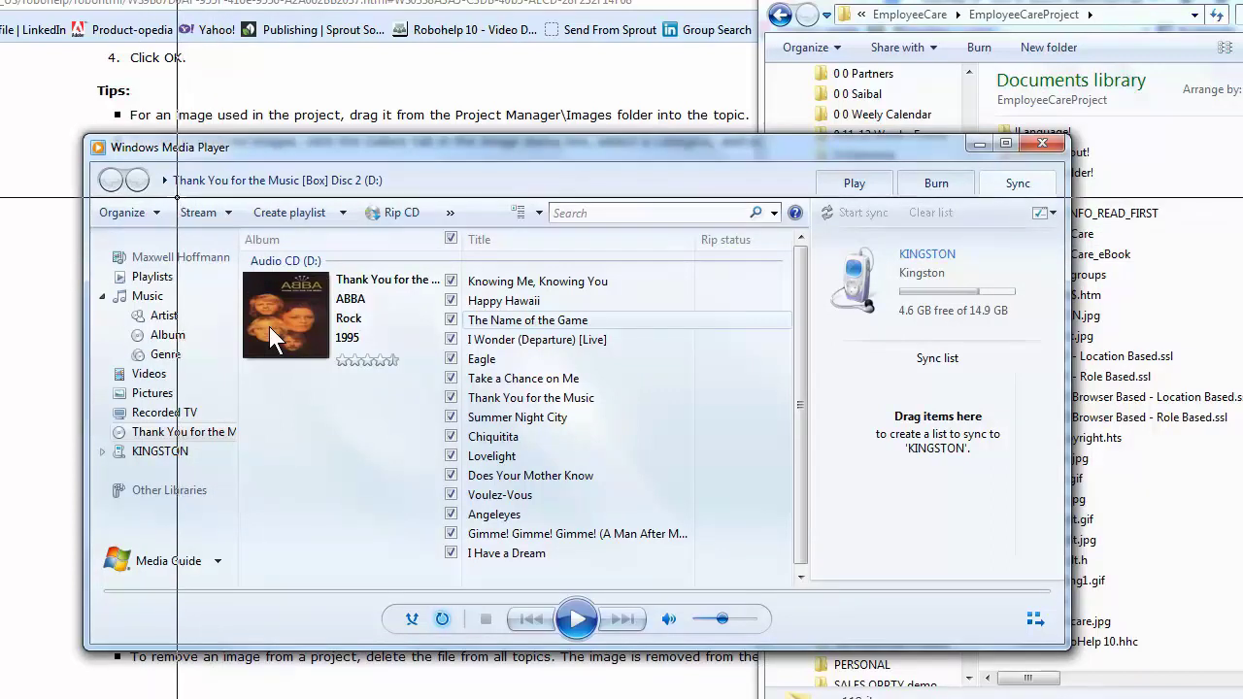
left_click_drag(177, 198, 679, 467)
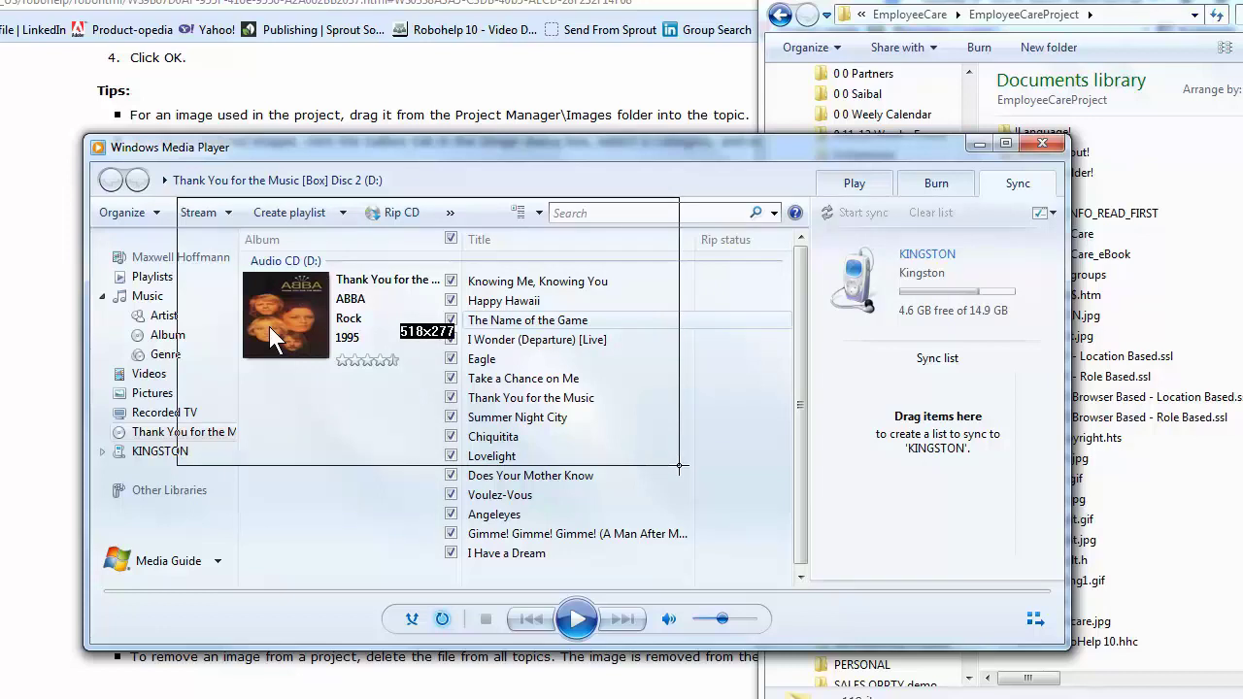
left_click_drag(680, 466, 680, 466)
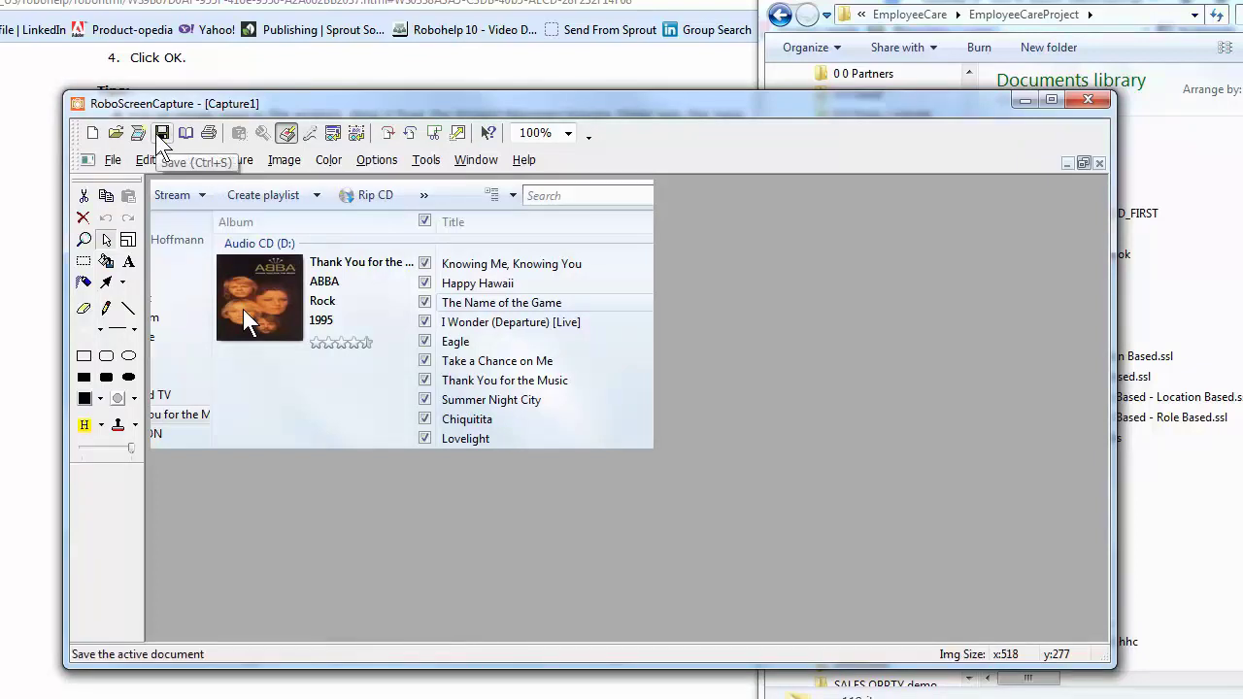
Highlight the first three tracks in yellow and frame their check boxes with a rounded rectangle
left_click(84, 425)
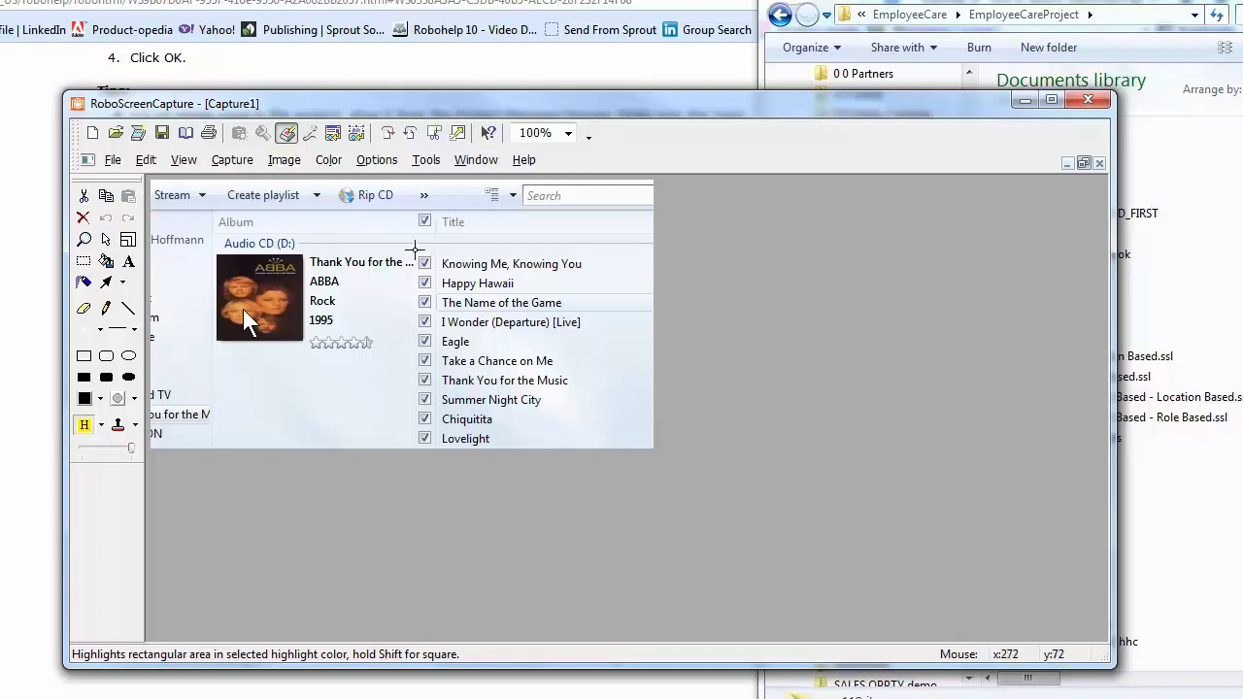
left_click_drag(421, 254, 587, 311)
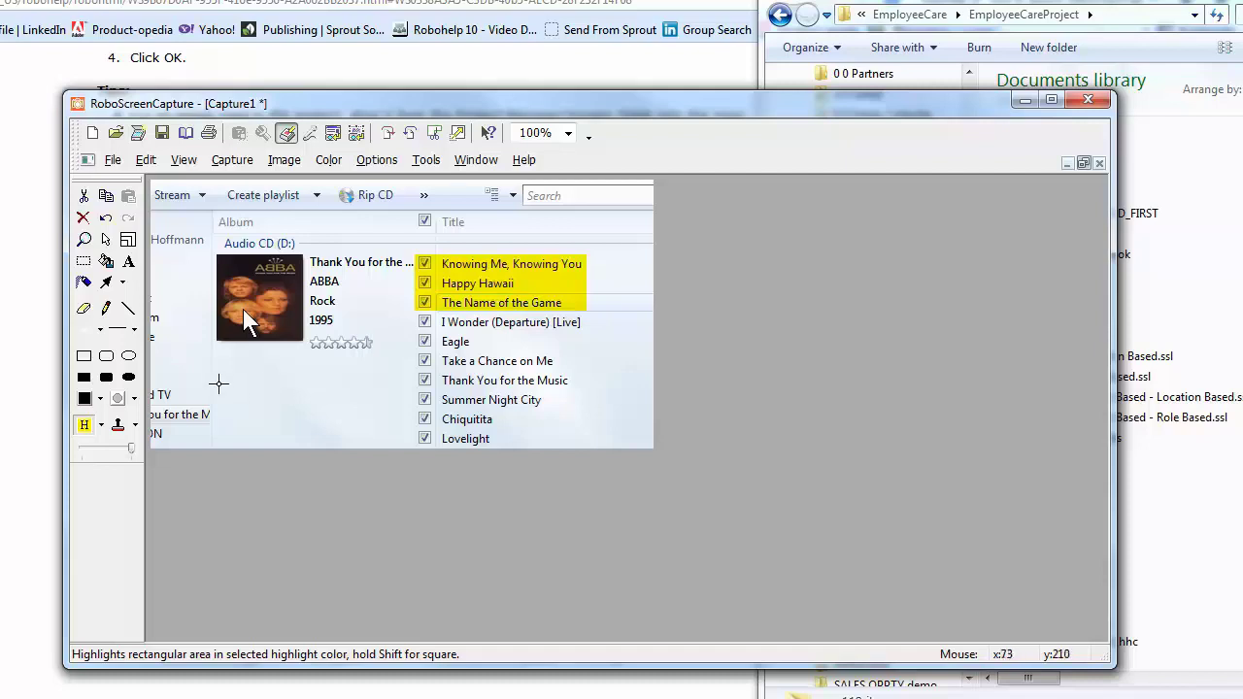
left_click(107, 356)
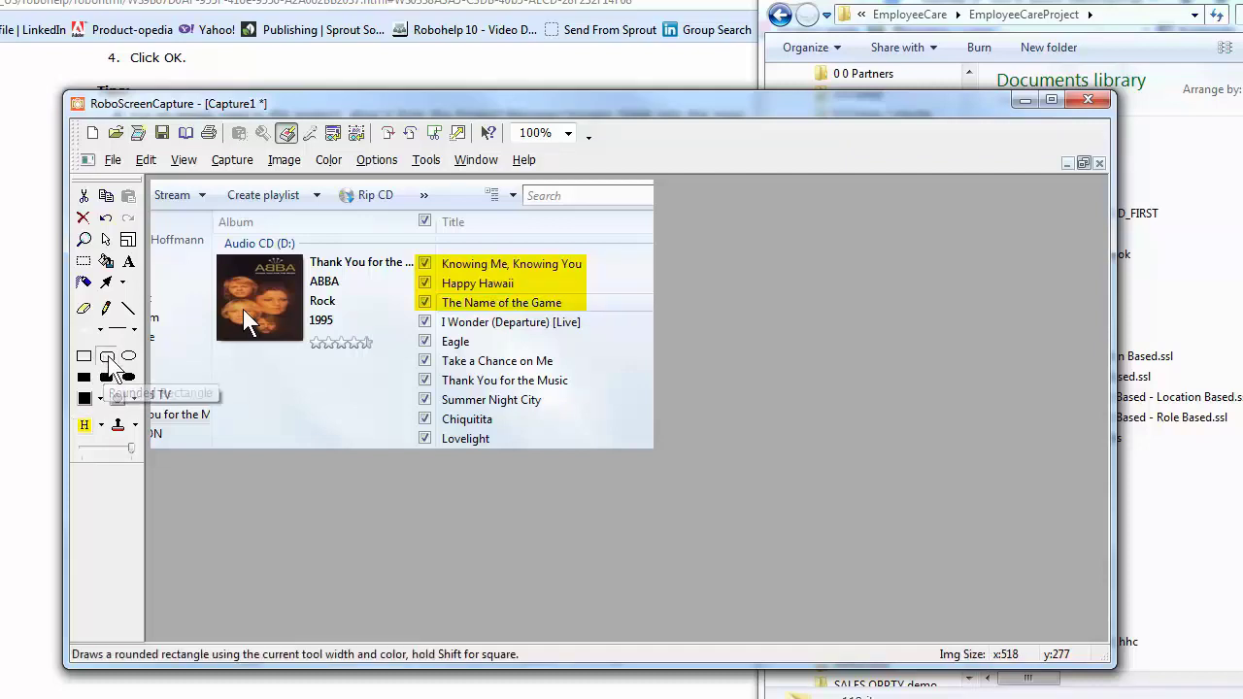
left_click_drag(413, 252, 435, 312)
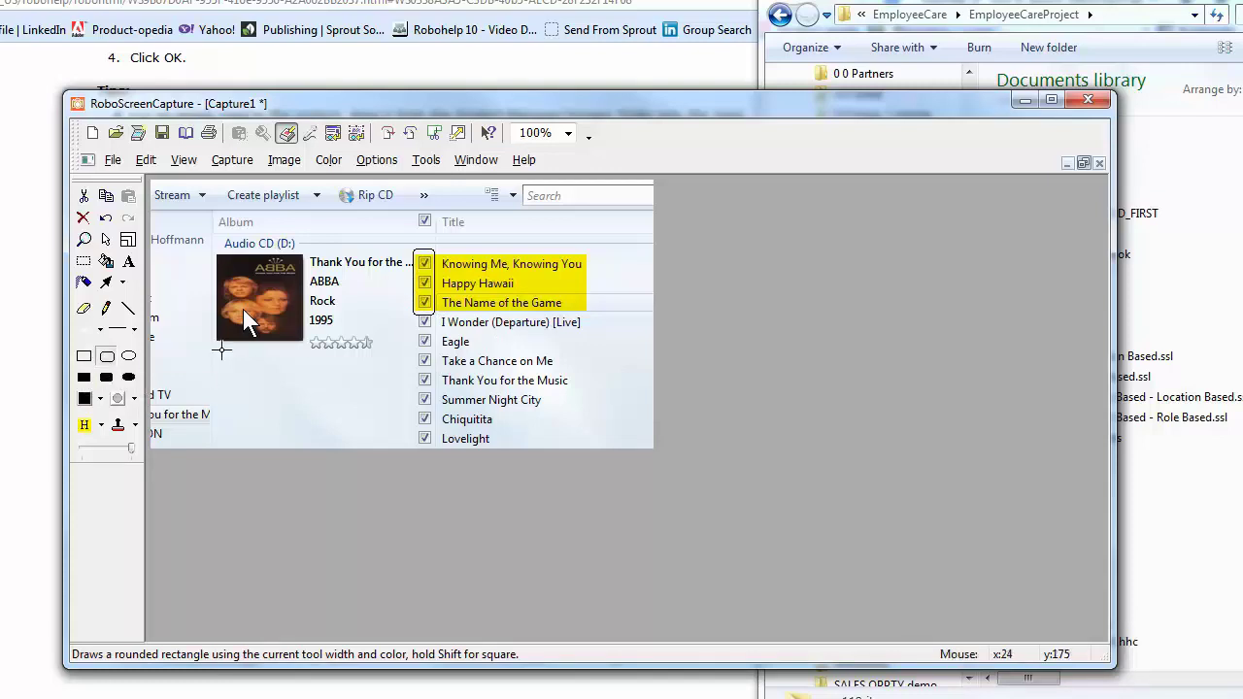
Frame the star rating with a rounded rectangle and draw an arrow from it to the framed check boxes
left_click_drag(377, 355, 307, 331)
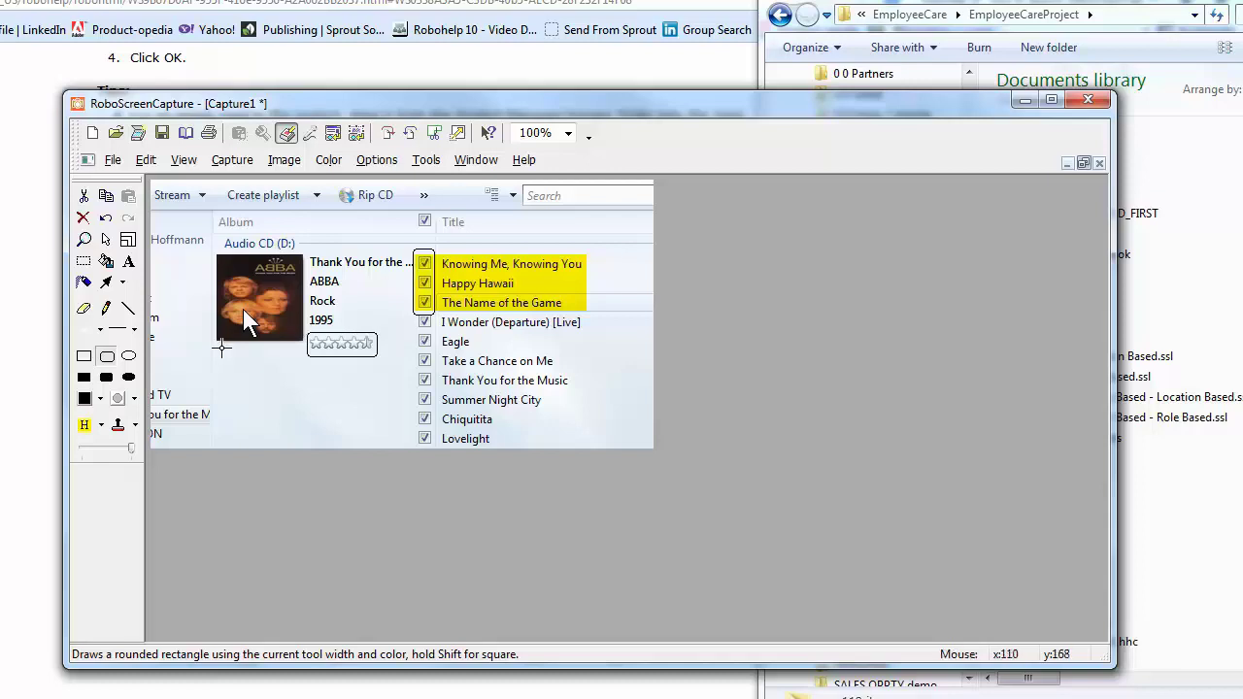
left_click(106, 281)
left_click_drag(340, 331, 408, 283)
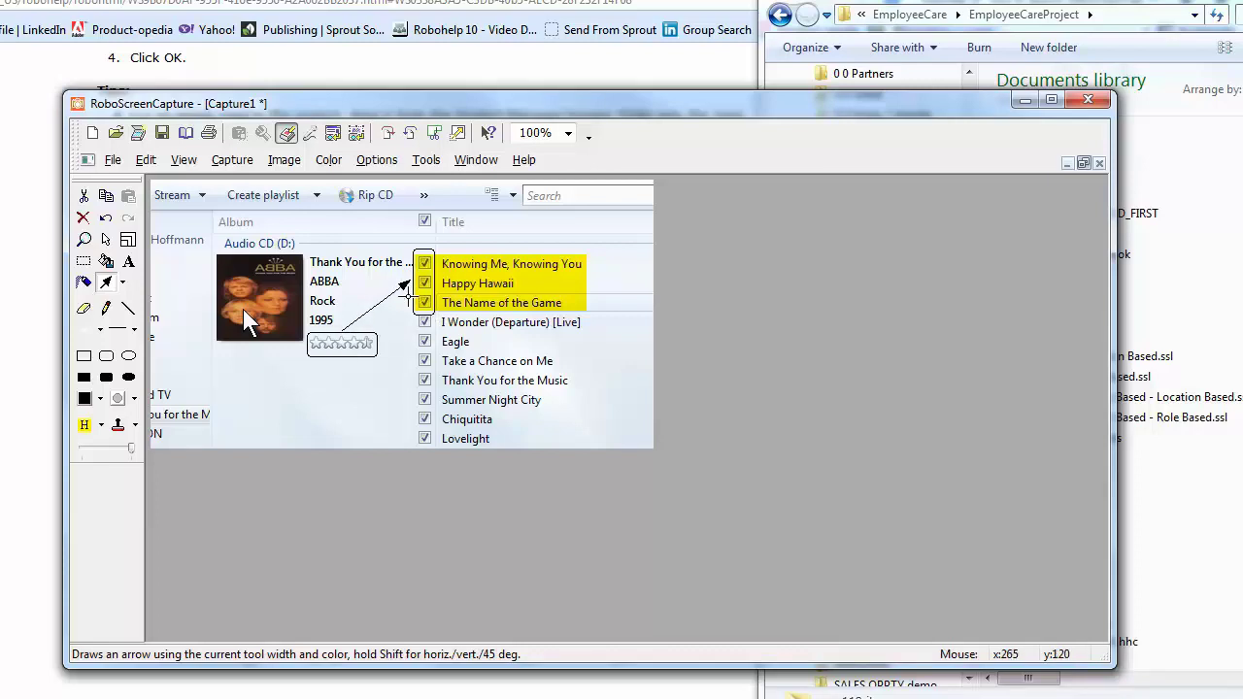
Save the annotated capture and close RoboScreenCapture to return to the image settings
left_click(164, 136)
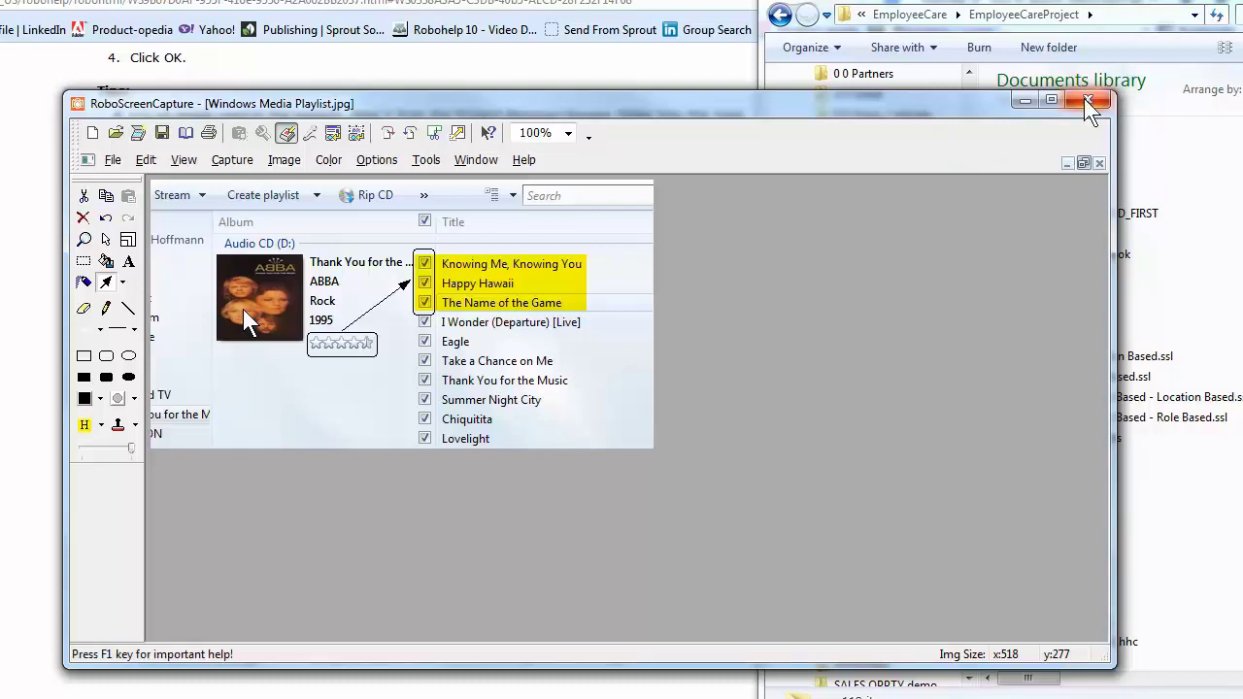
left_click(1089, 101)
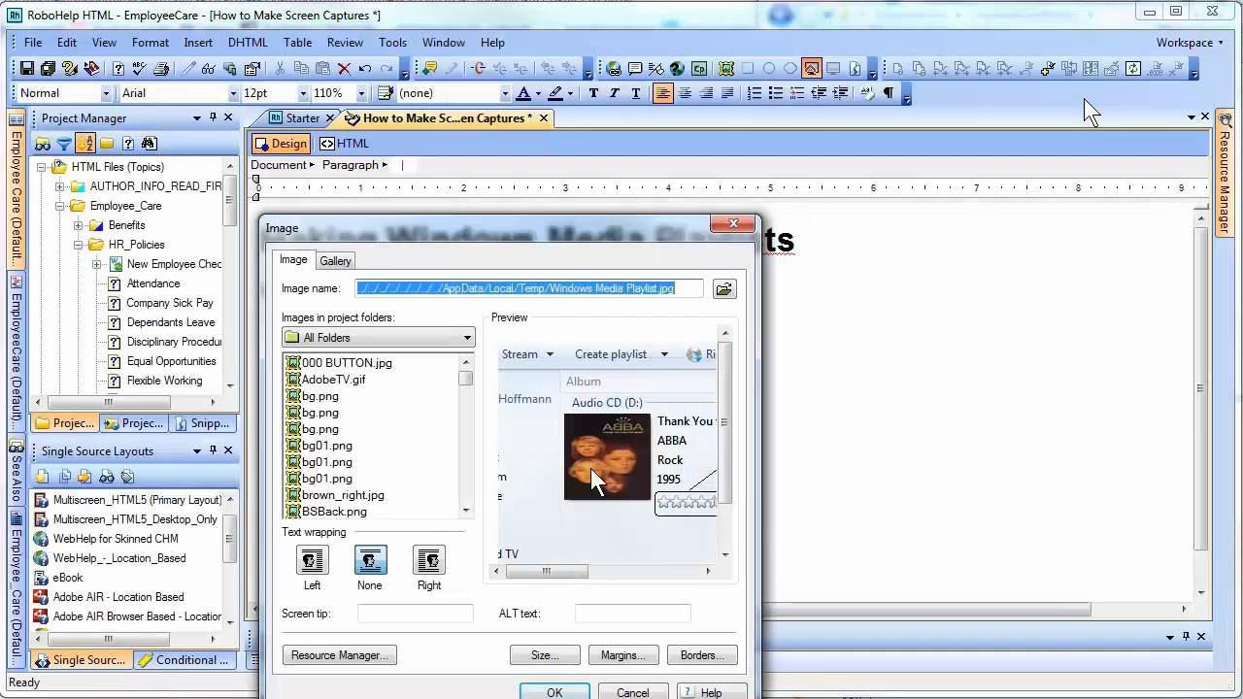
Set the image's text wrapping to None and enter the screen tip "Windows Media Player Playlist Options"
left_click_drag(623, 236, 668, 163)
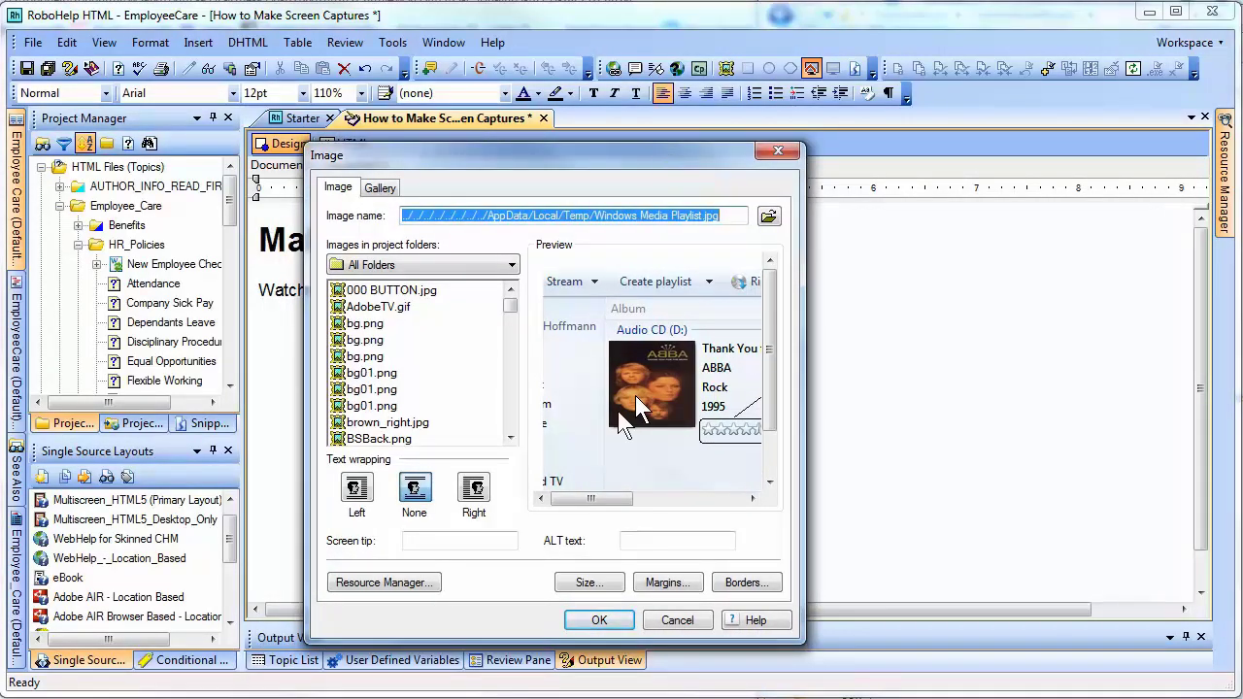
left_click(355, 491)
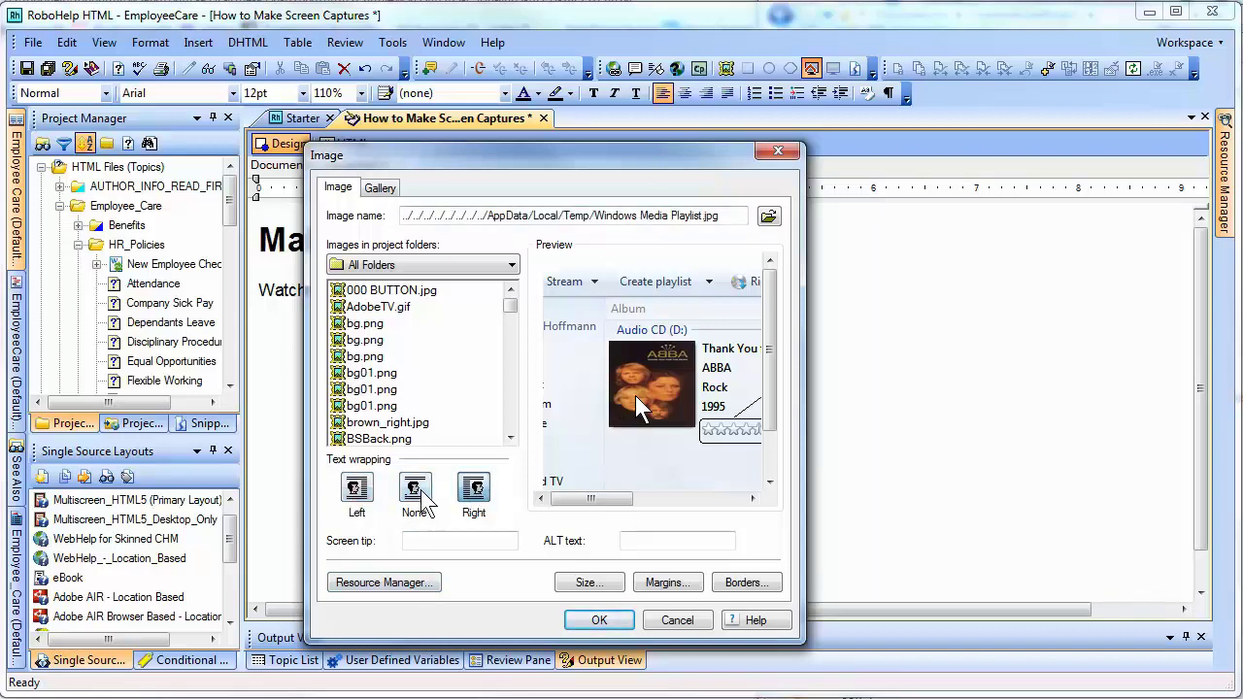
left_click(417, 493)
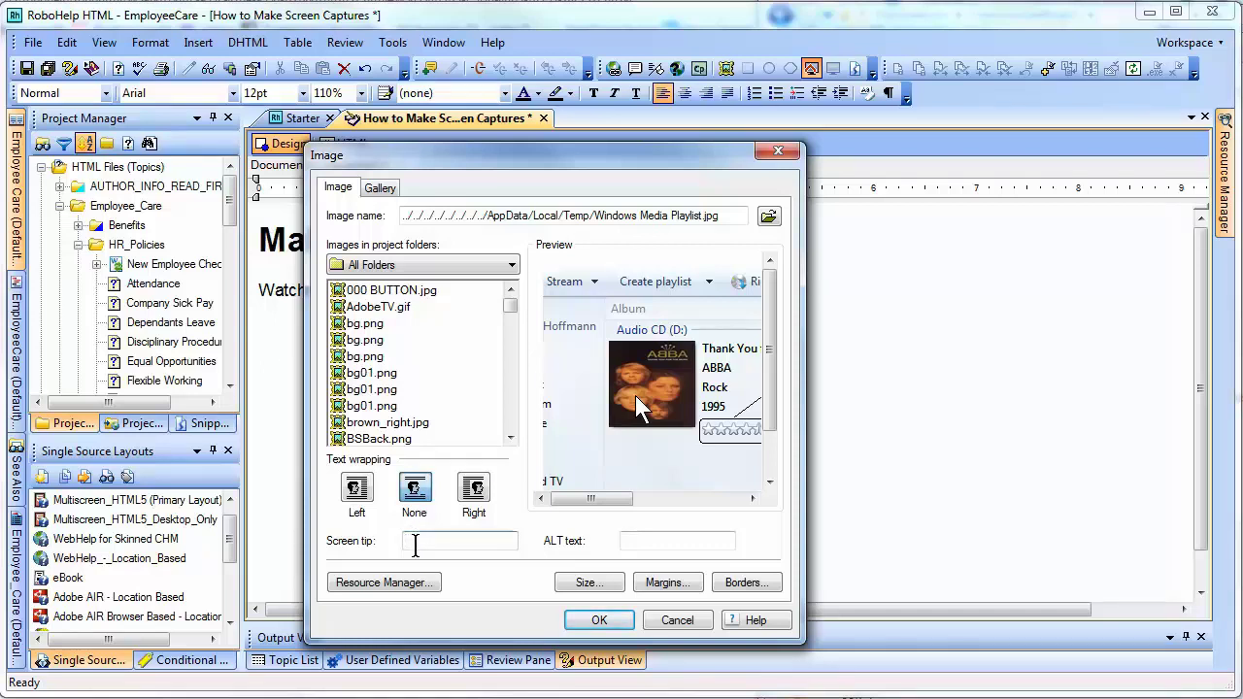
left_click(415, 544)
type("W")
type("indows Me")
type("da P")
key("BackSpace")
key("BackSpace")
key("BackSpace")
type("ia Player Pla")
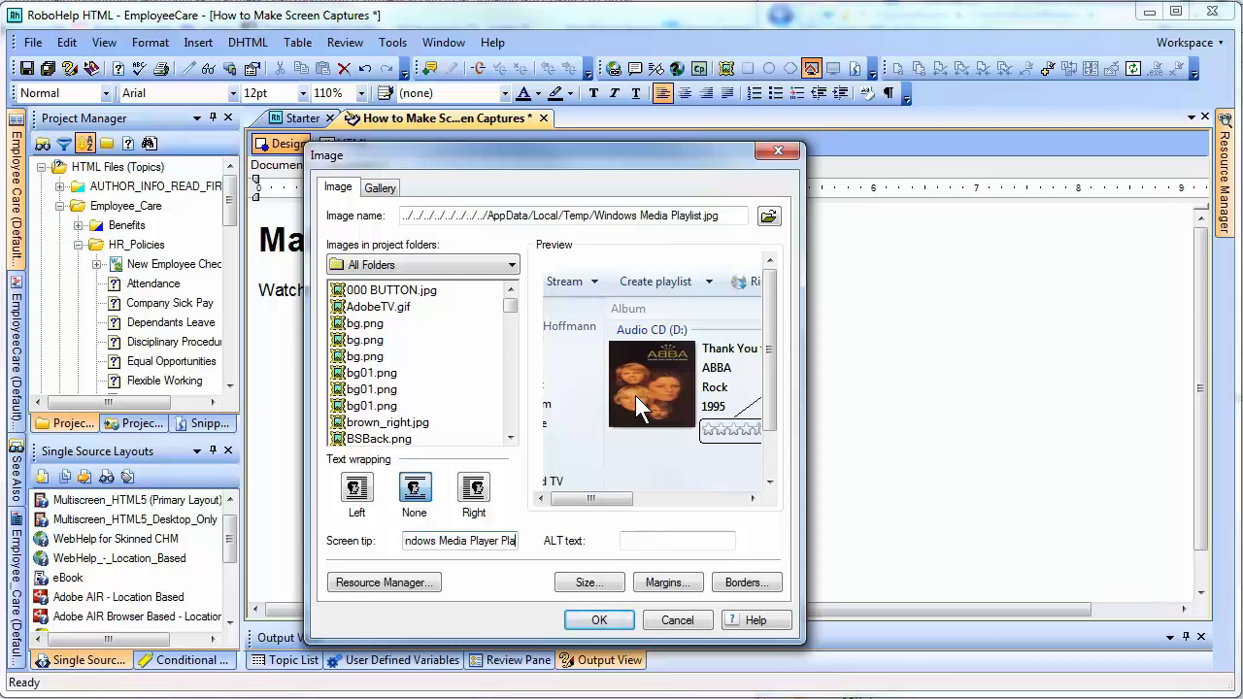
type("ylist Options")
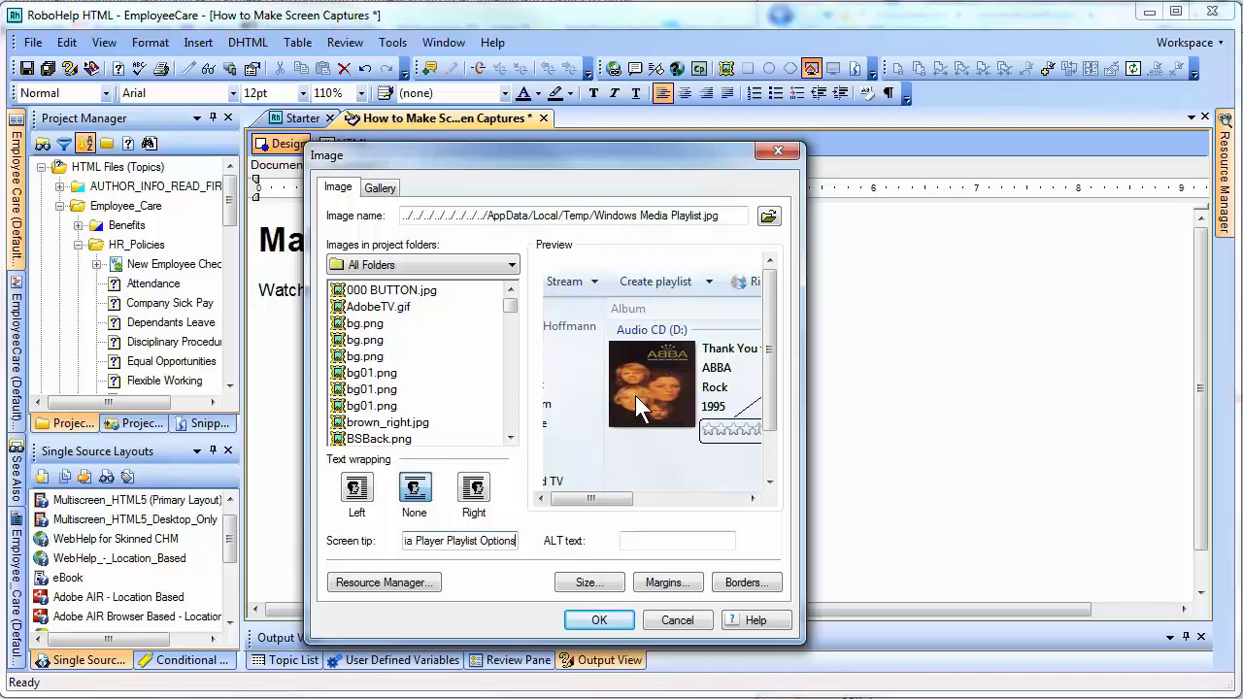
Copy the screen tip text into the image's ALT text
triple_click(446, 547)
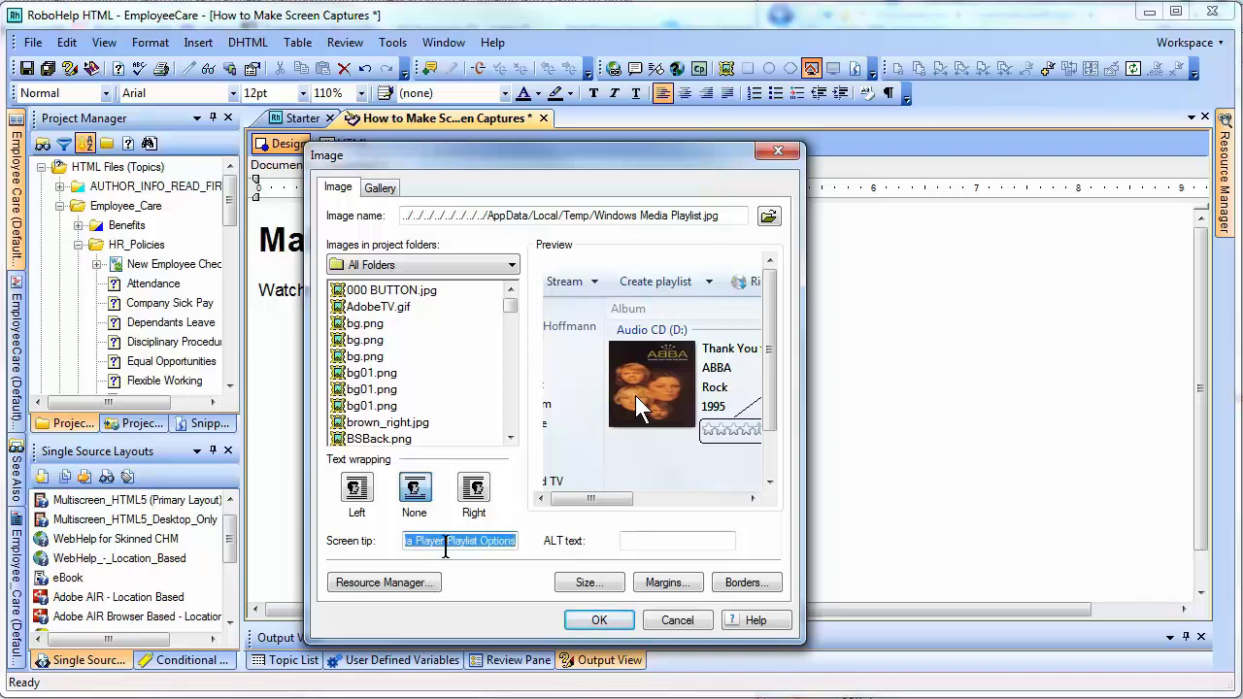
left_click(626, 545)
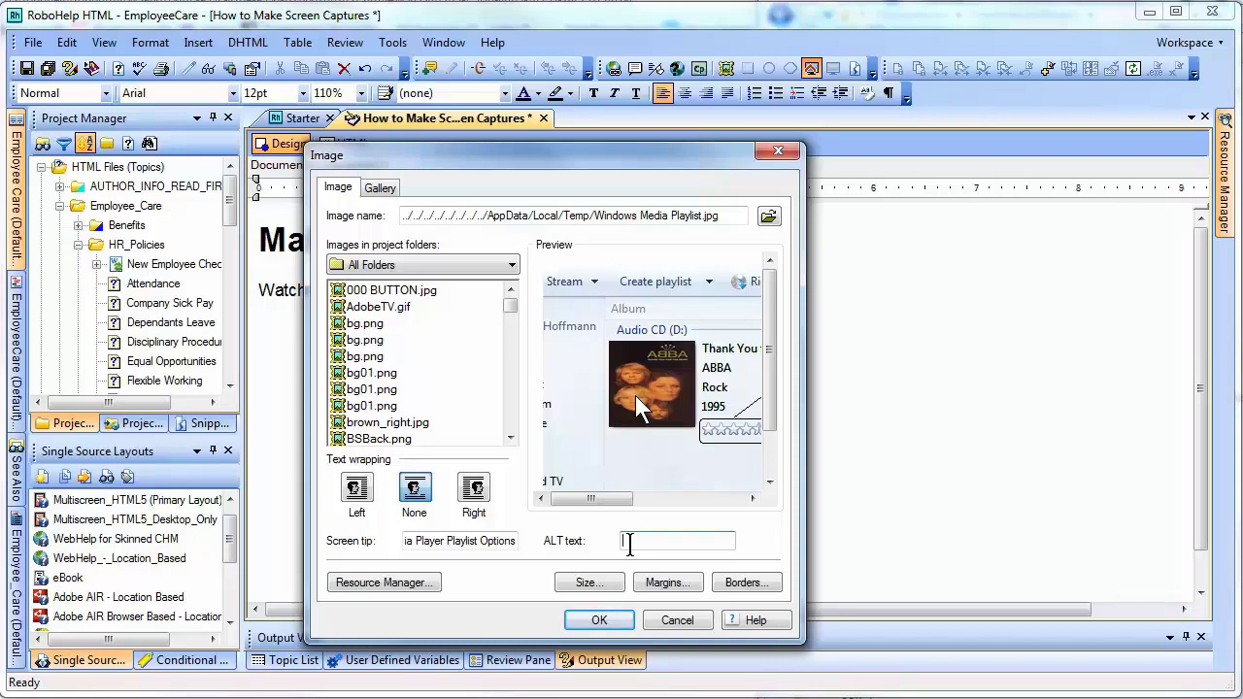
key("ctrl+v")
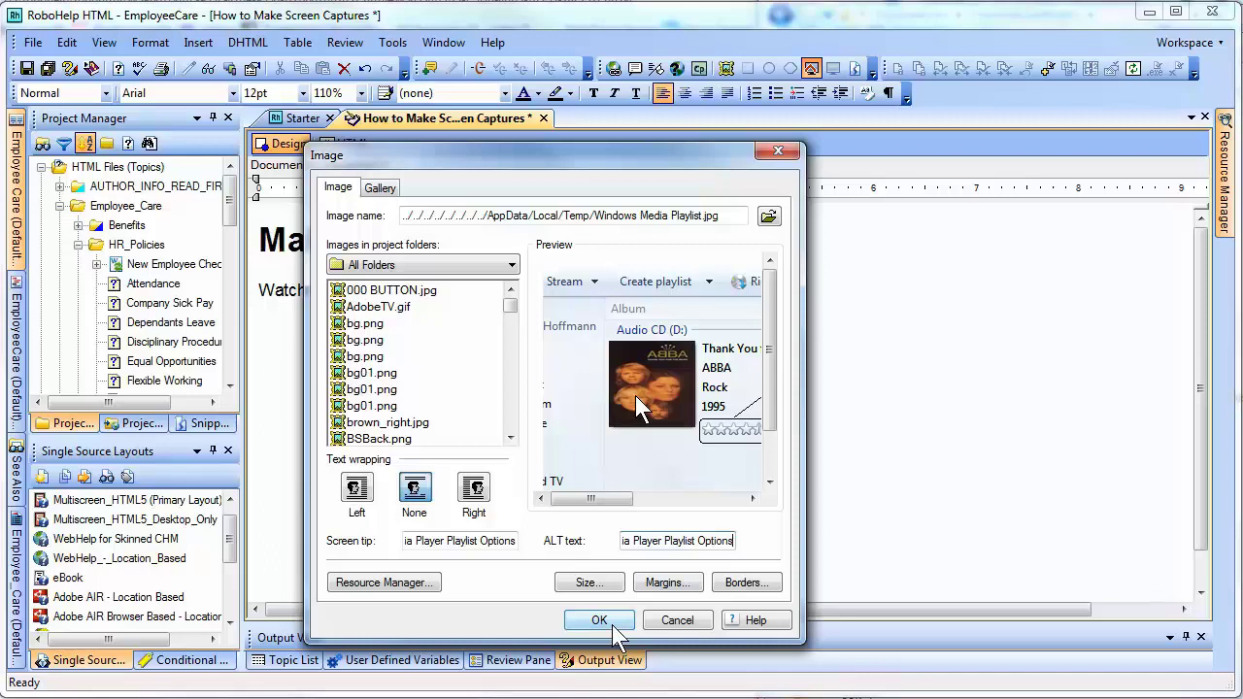
Give the image a box border with the Ridge style in Maroon
left_click(740, 585)
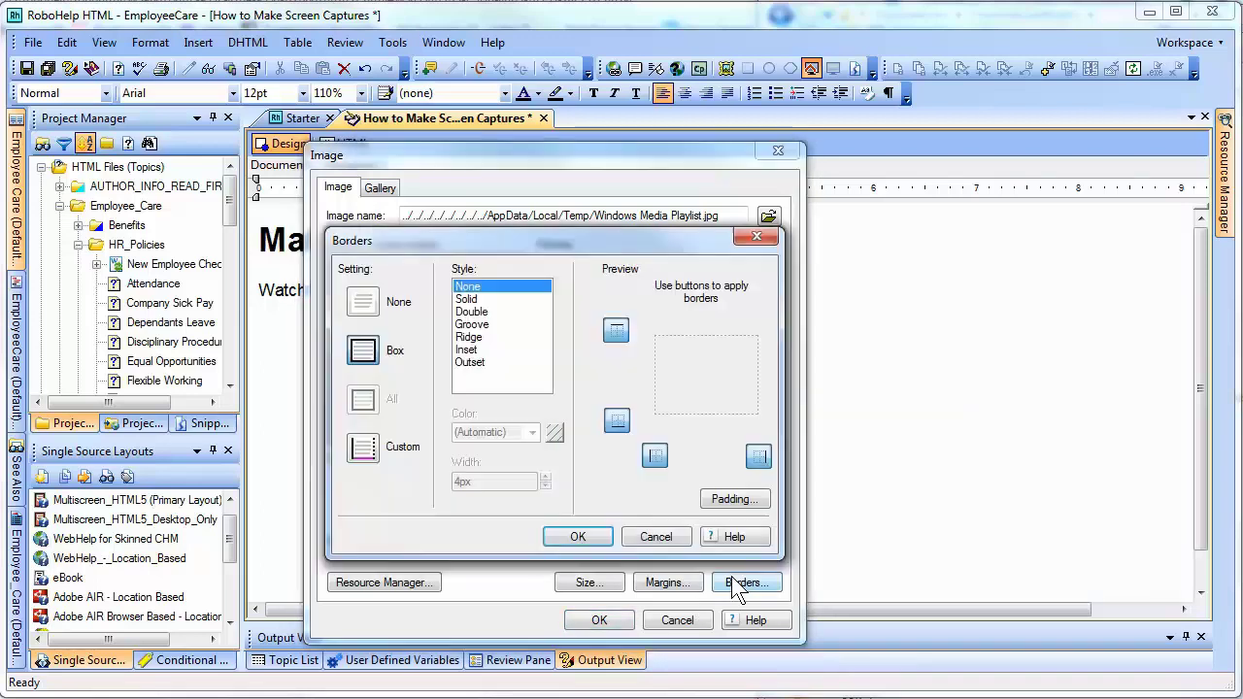
left_click(368, 352)
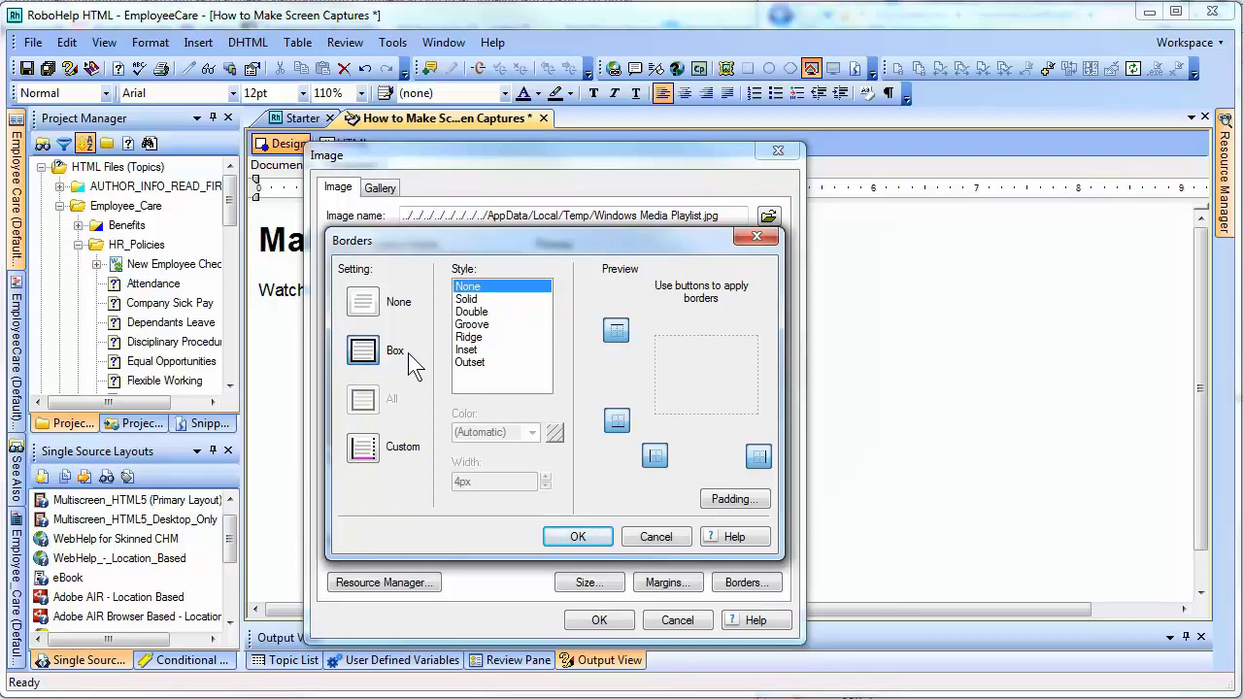
left_click(467, 337)
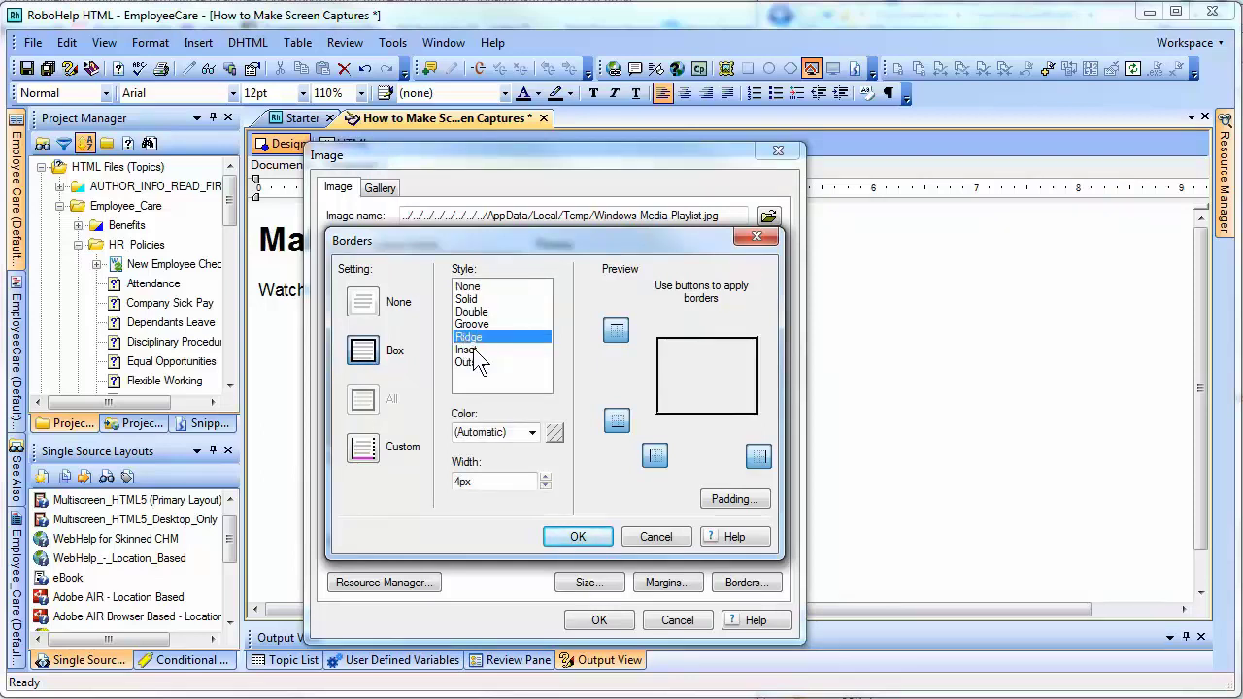
left_click(532, 433)
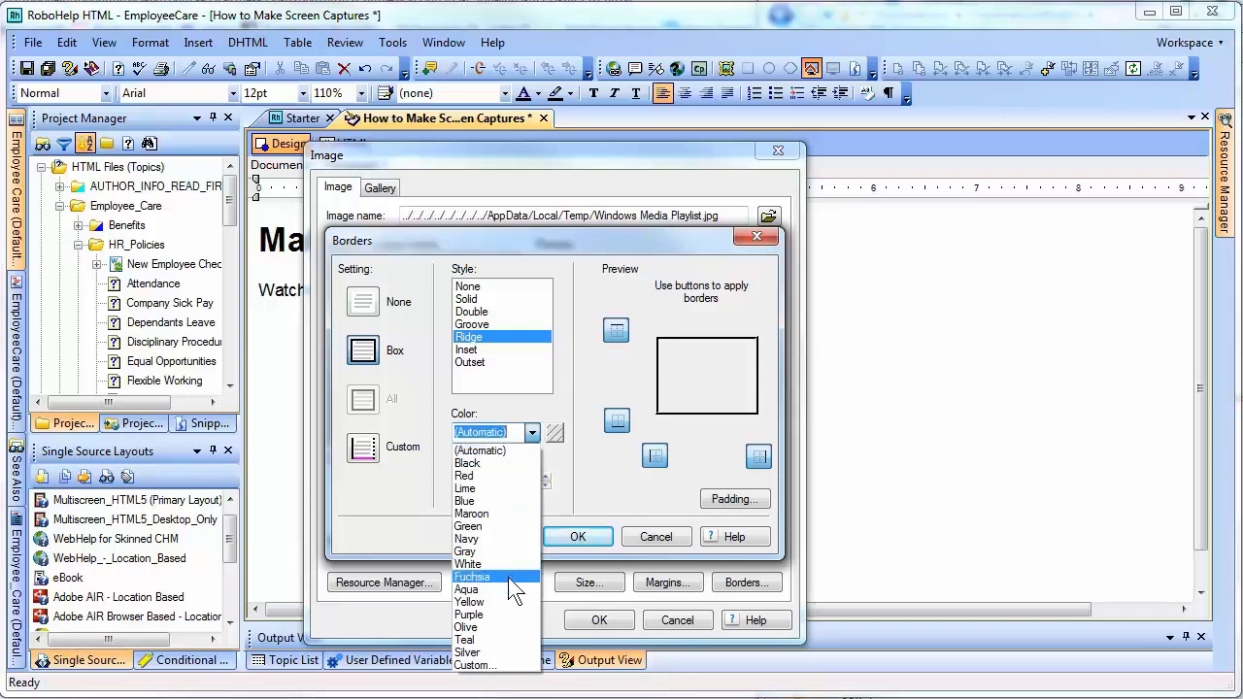
left_click(505, 512)
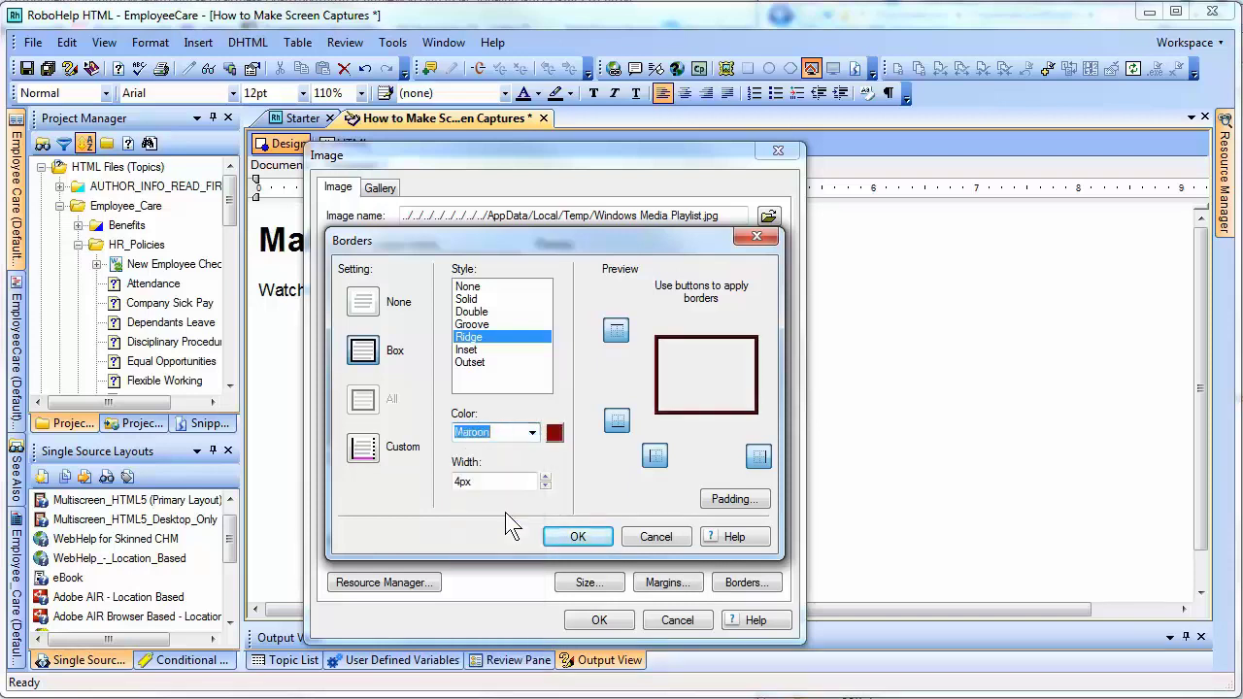
left_click(577, 537)
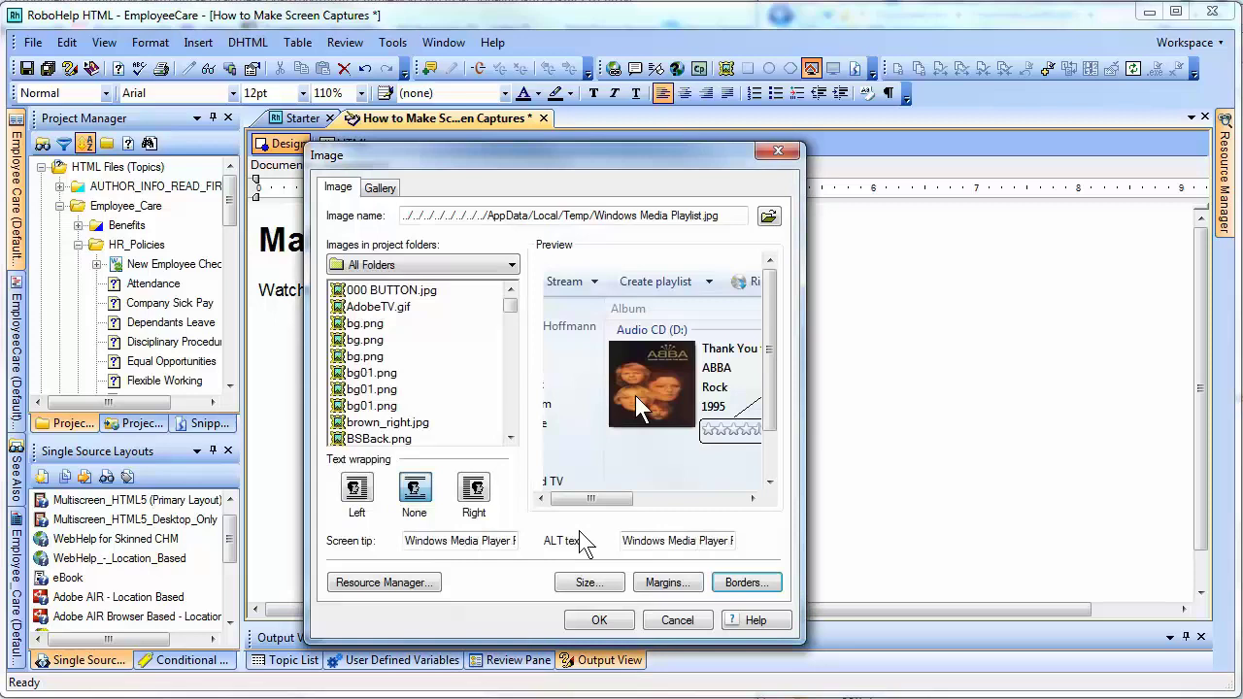
Insert the configured image into the topic below the "Watch the image below:" line and save the topic
left_click(602, 620)
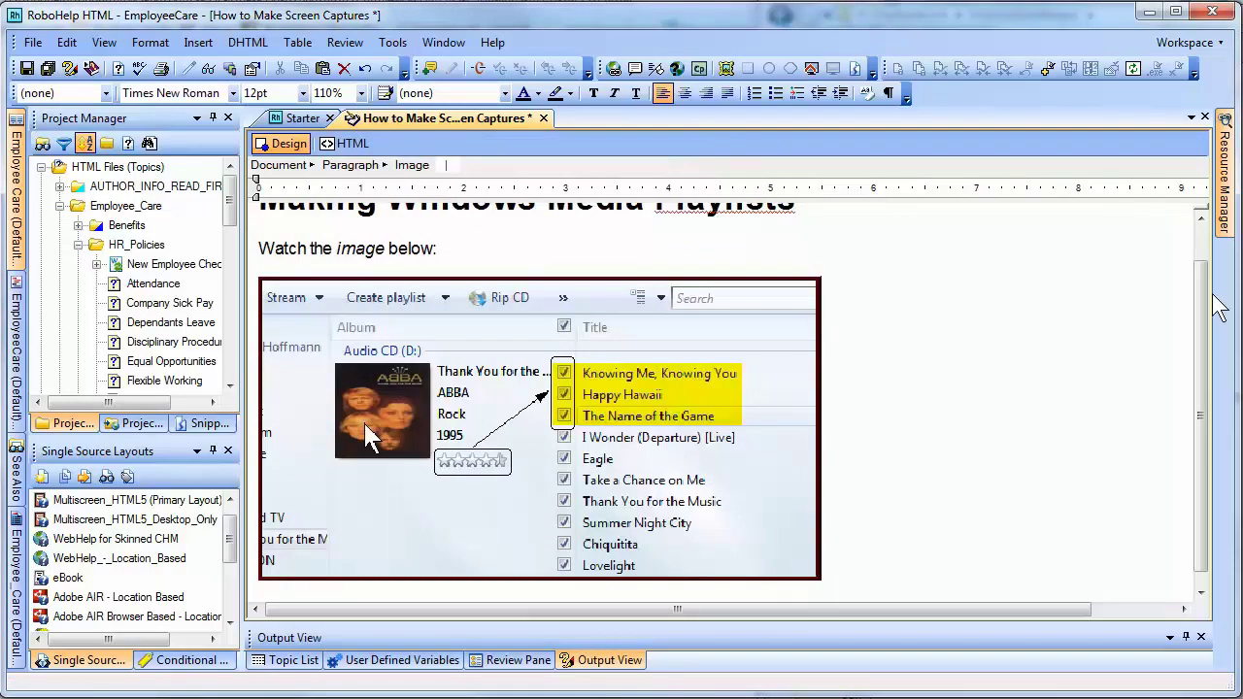
left_click_drag(1209, 303, 1209, 298)
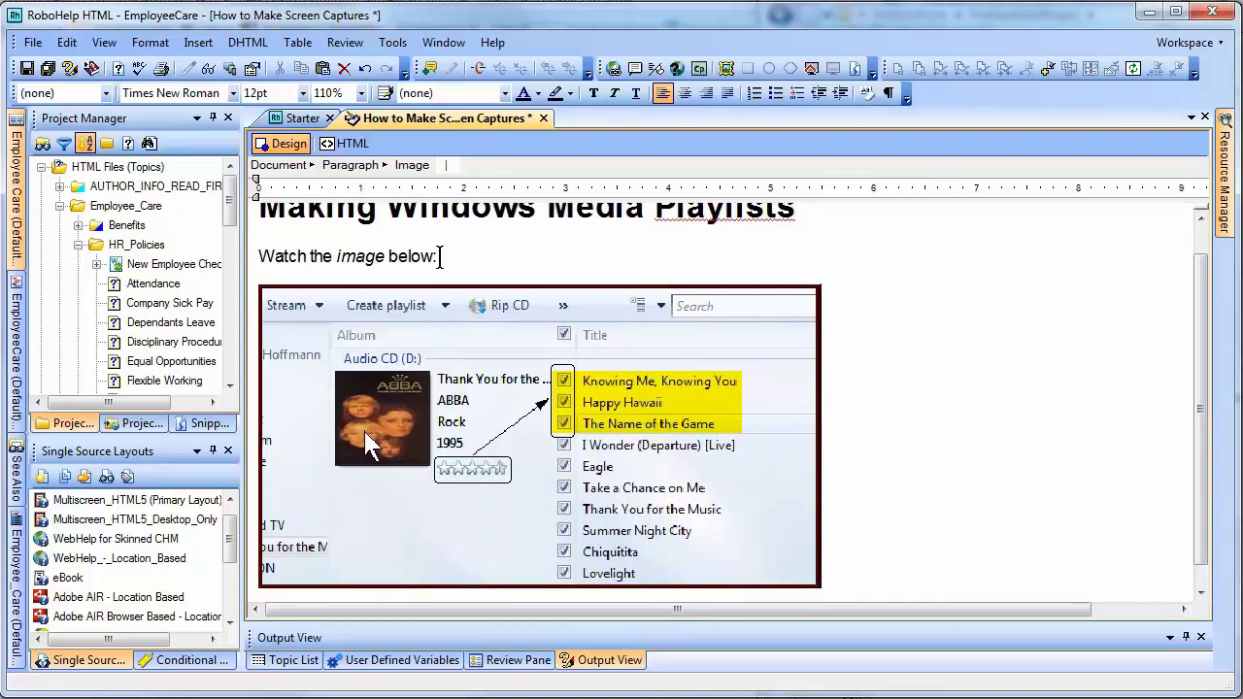
left_click(26, 68)
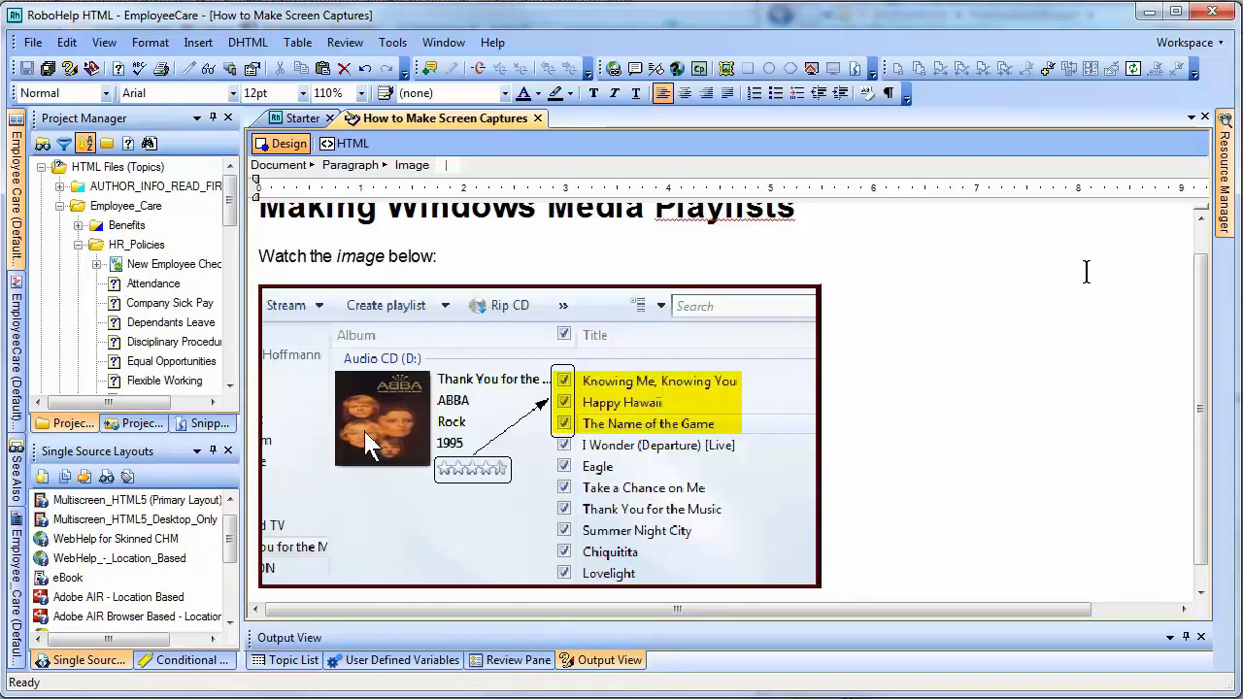
Preview the saved topic to check the heading and bordered image, and close the preview
left_click(1202, 218)
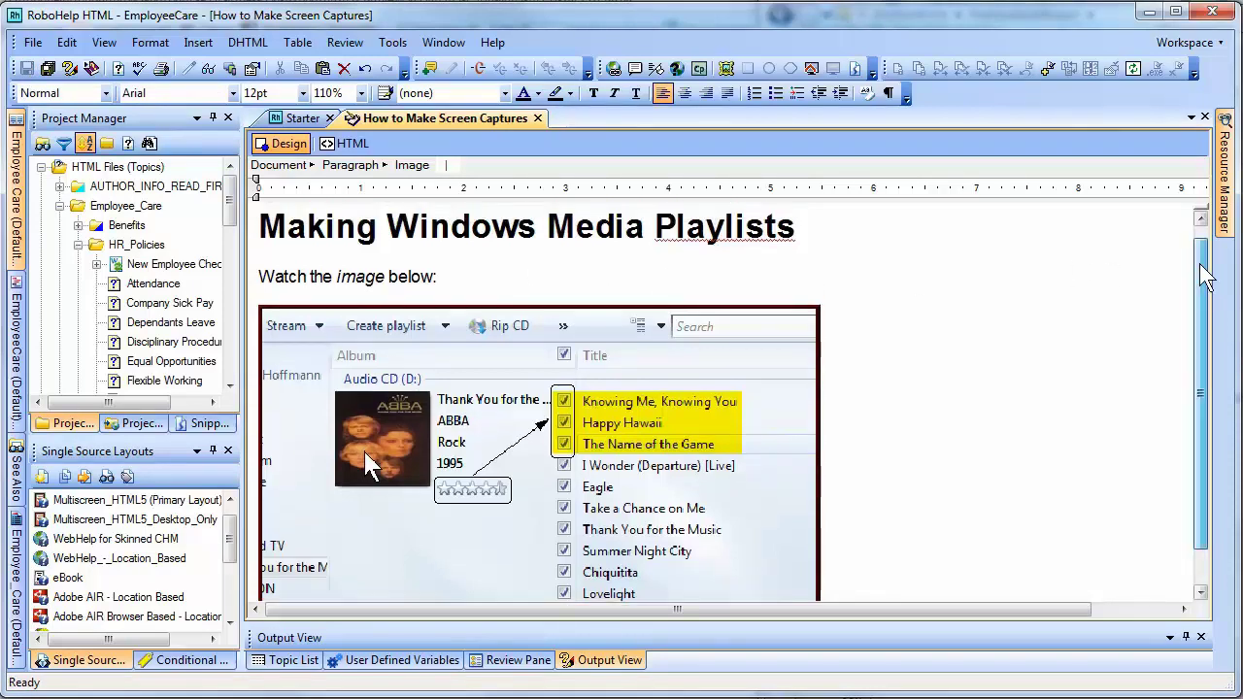
left_click(206, 74)
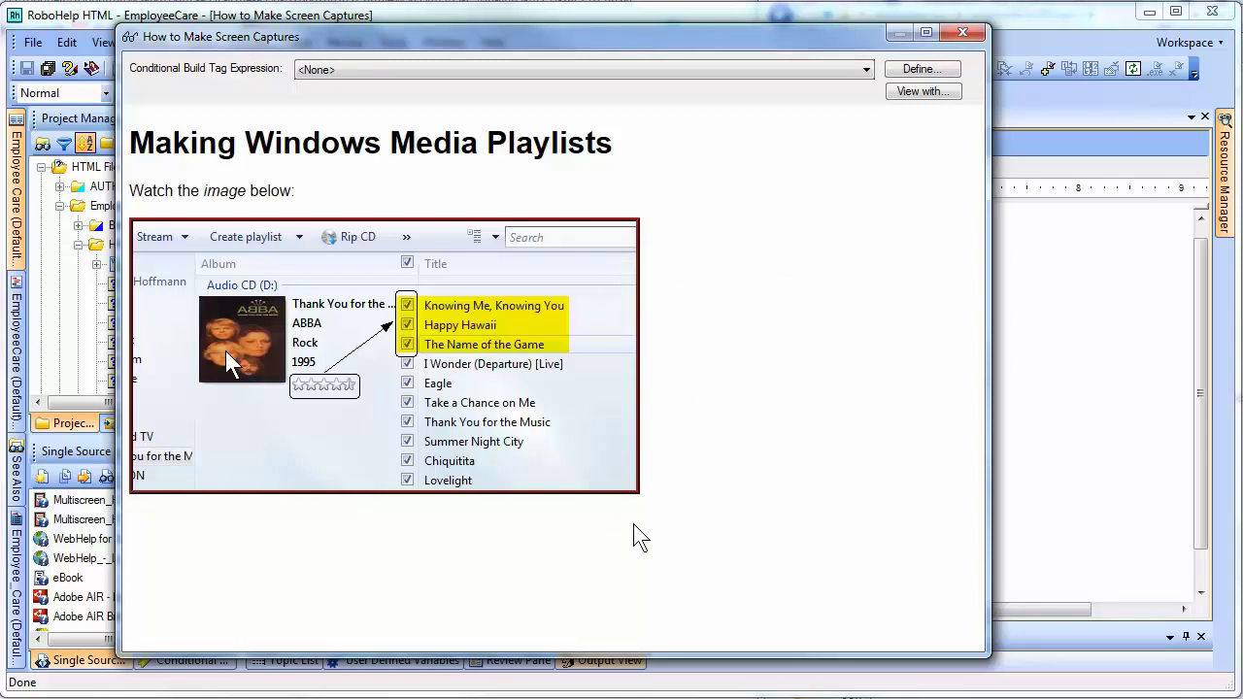
left_click(962, 37)
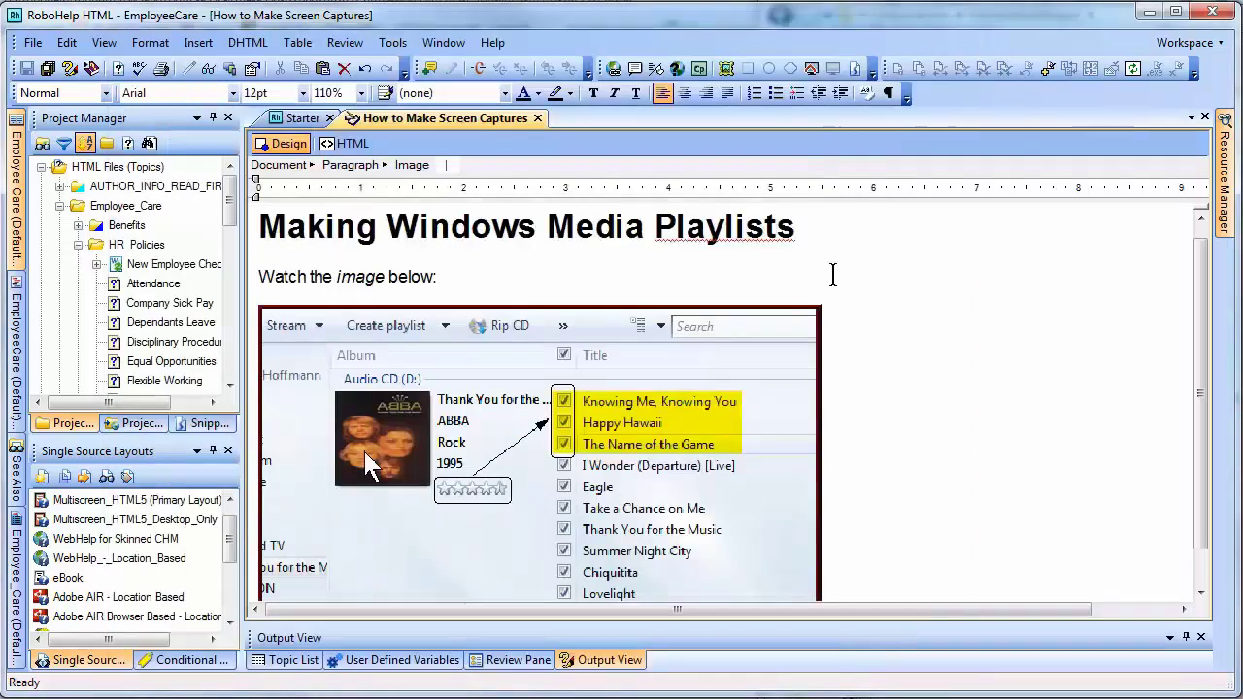